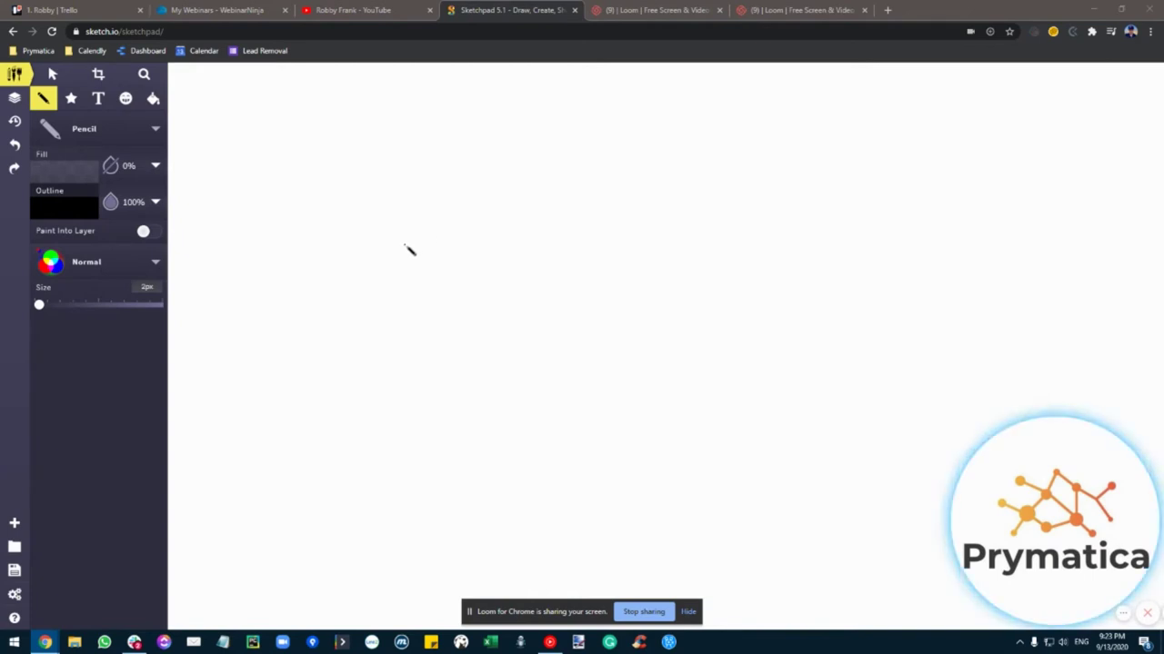
Add two separate text labels near the upper part of the canvas, reading "Inbound" and "Outbound".
{"action": "left_click", "coordinate": [98, 98]}
{"action": "left_click", "coordinate": [387, 119]}
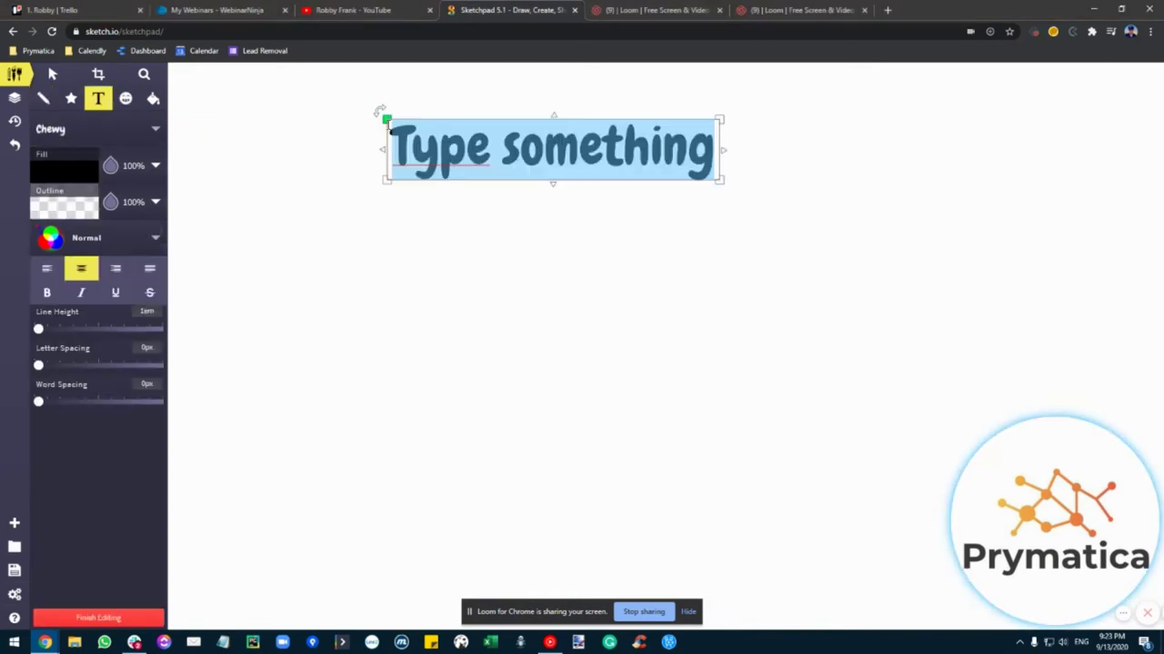
{"action": "type", "text": "Inbound"}
{"action": "left_click", "coordinate": [514, 238]}
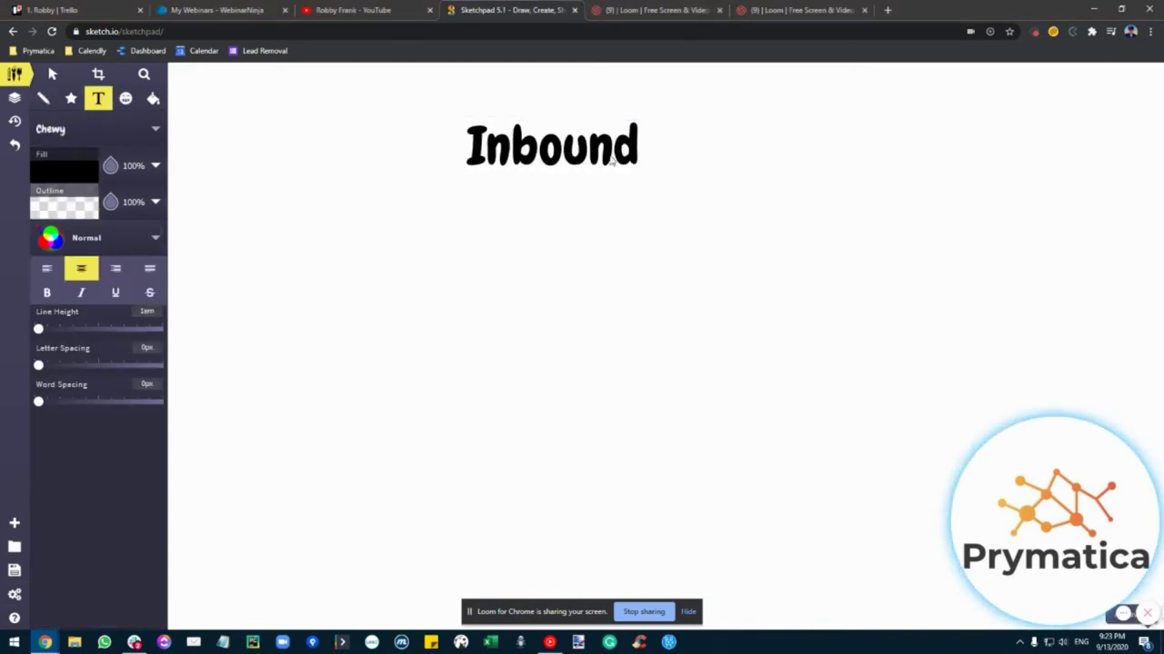
{"action": "left_click", "coordinate": [609, 157]}
{"action": "type", "text": "Outbound"}
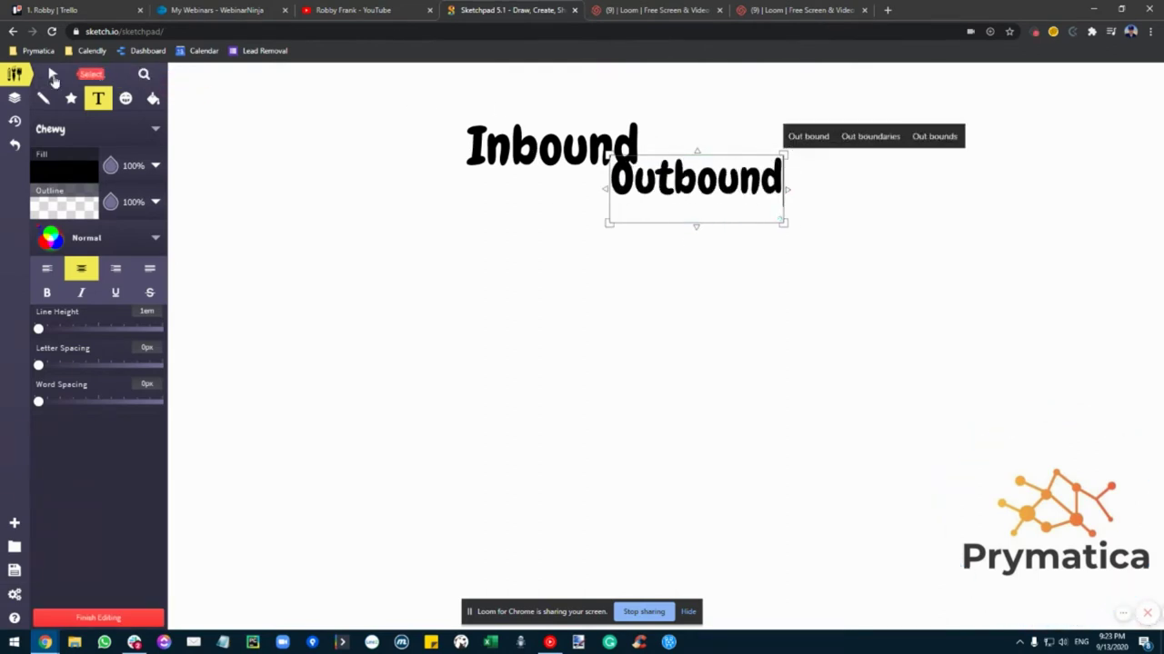
Move the Inbound label to the canvas's upper left and the Outbound label to its upper right, enlarging Outbound slightly.
{"action": "left_click", "coordinate": [51, 74]}
{"action": "left_click_drag", "start_coordinate": [614, 146], "coordinate": [432, 116]}
{"action": "left_click_drag", "start_coordinate": [639, 202], "coordinate": [792, 130]}
{"action": "left_click_drag", "start_coordinate": [941, 150], "coordinate": [1000, 192]}
{"action": "left_click_drag", "start_coordinate": [932, 136], "coordinate": [936, 114]}
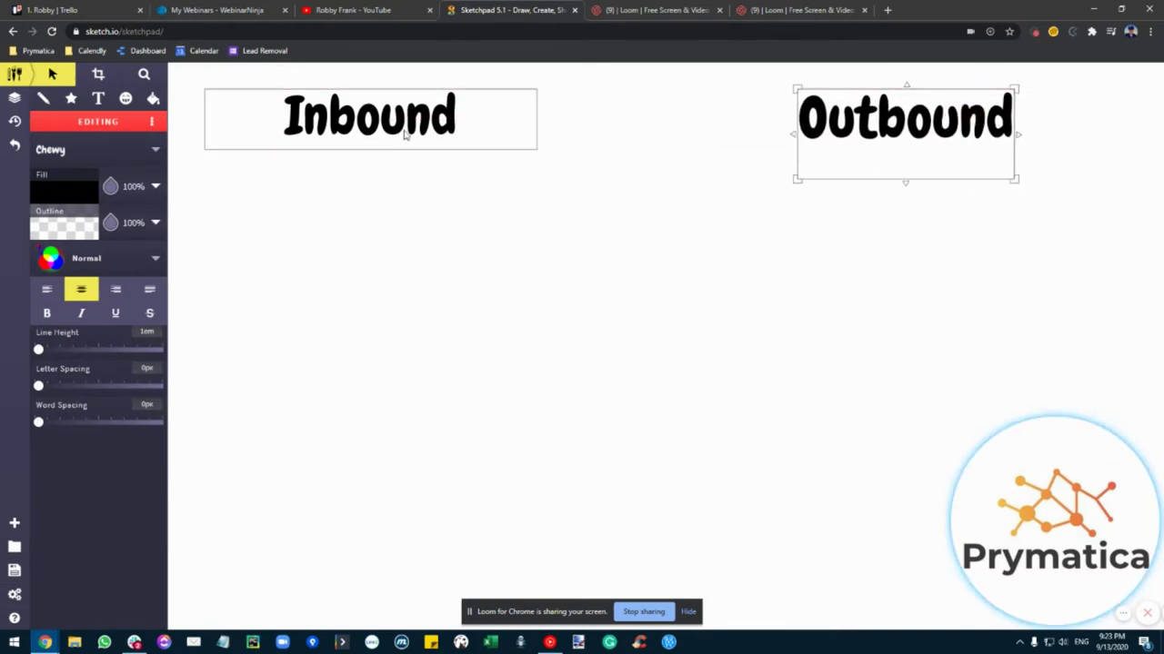
{"action": "left_click", "coordinate": [518, 232]}
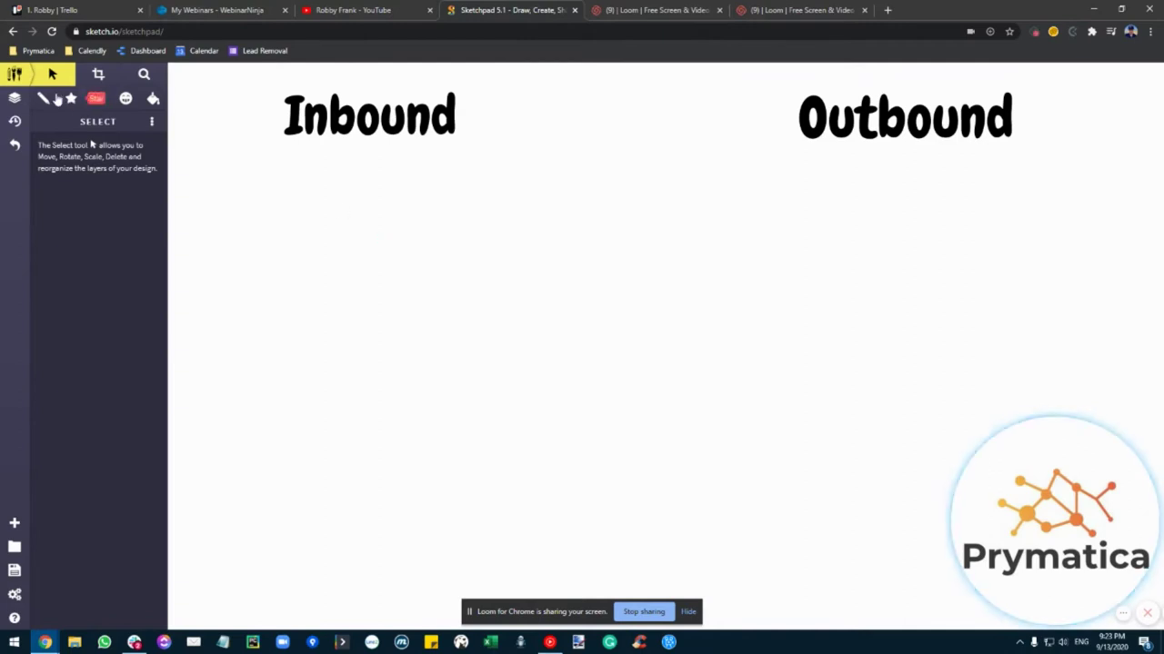
Draw a freehand box around Inbound with the Pencil and three connected branches running down beneath it.
{"action": "left_click", "coordinate": [43, 98]}
{"action": "mouse_move", "coordinate": [267, 70]}
{"action": "left_mouse_down"}
{"action": "mouse_move", "coordinate": [475, 153]}
{"action": "mouse_move", "coordinate": [268, 78]}
{"action": "left_mouse_up"}
{"action": "mouse_move", "coordinate": [269, 162]}
{"action": "left_mouse_down"}
{"action": "mouse_move", "coordinate": [293, 216]}
{"action": "mouse_move", "coordinate": [268, 212]}
{"action": "mouse_move", "coordinate": [279, 306]}
{"action": "mouse_move", "coordinate": [245, 331]}
{"action": "mouse_move", "coordinate": [269, 367]}
{"action": "left_mouse_up"}
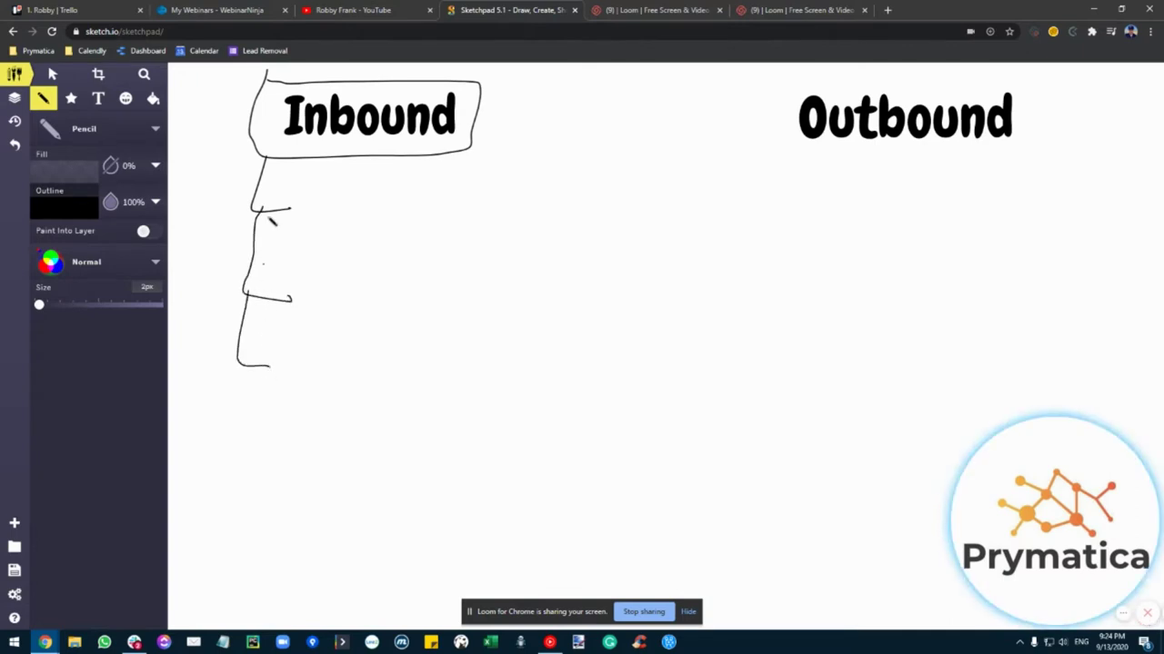
Duplicate the Inbound label, change the copy's text to "PPC" and place it beside the first branch.
{"action": "left_click", "coordinate": [52, 74]}
{"action": "left_click", "coordinate": [343, 126]}
{"action": "left_click", "coordinate": [343, 125]}
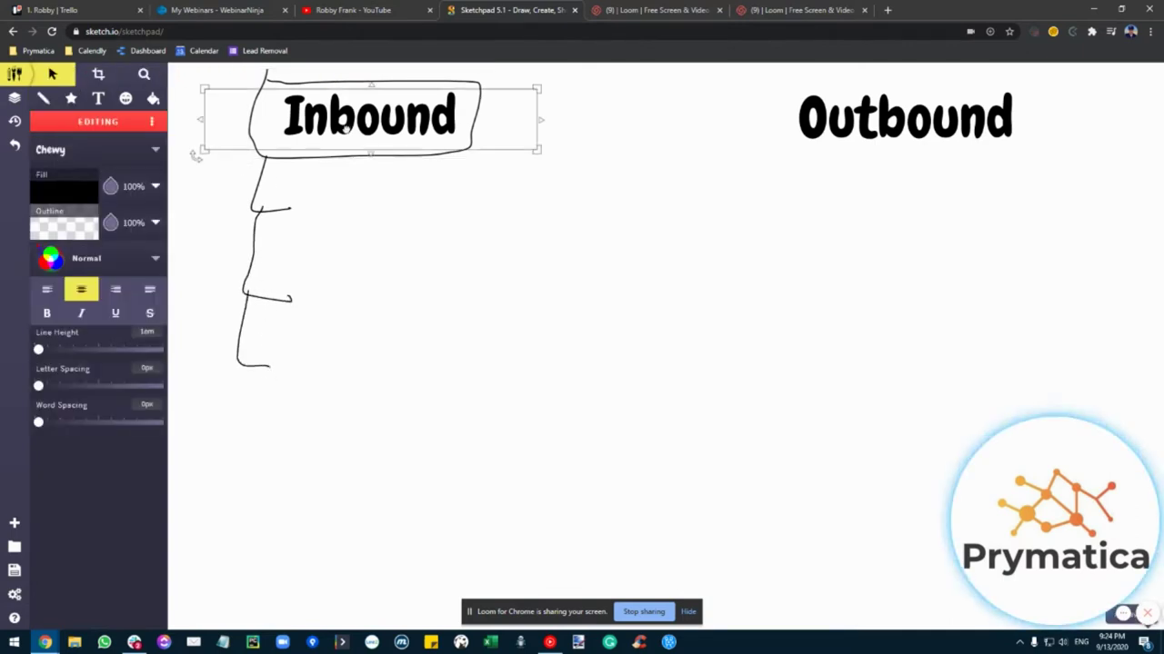
{"action": "key", "text": "ctrl+c"}
{"action": "key", "text": "ctrl+v"}
{"action": "left_click_drag", "start_coordinate": [398, 128], "coordinate": [398, 221]}
{"action": "double_click", "coordinate": [372, 214]}
{"action": "type", "text": "PPC"}
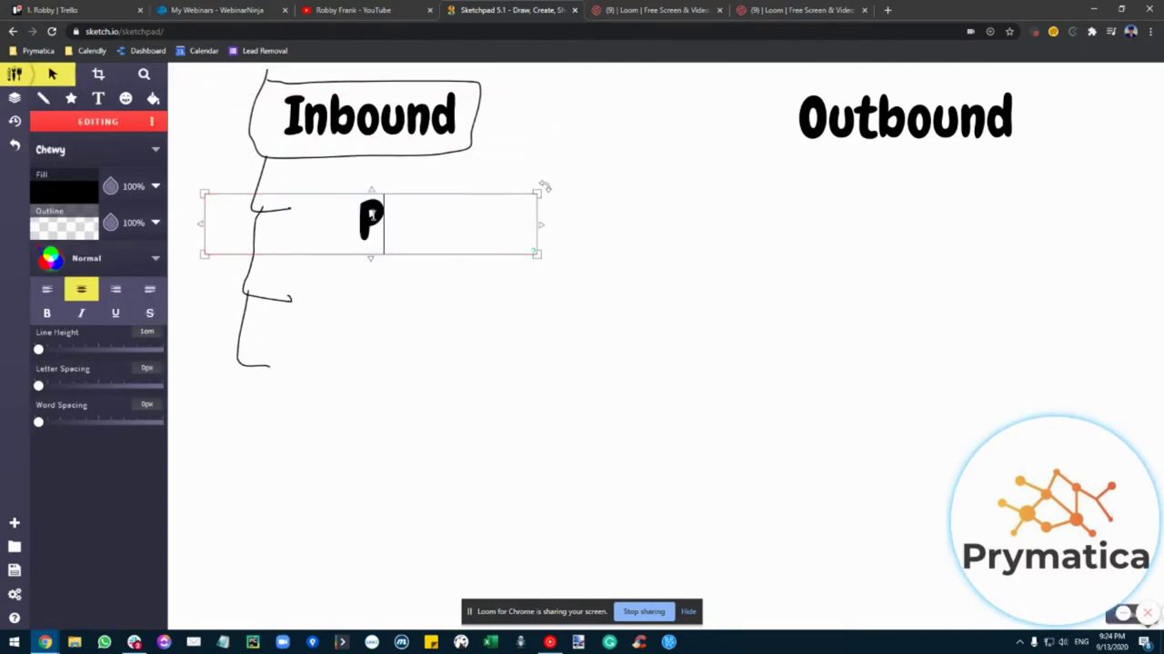
{"action": "left_click", "coordinate": [504, 319]}
{"action": "left_click_drag", "start_coordinate": [383, 238], "coordinate": [363, 212]}
Paste another copy of the Inbound label, change its text to "SEO" and place it beside the second branch.
{"action": "key", "text": "ctrl+v"}
{"action": "left_click_drag", "start_coordinate": [396, 114], "coordinate": [397, 293]}
{"action": "double_click", "coordinate": [384, 295]}
{"action": "type", "text": "SEO"}
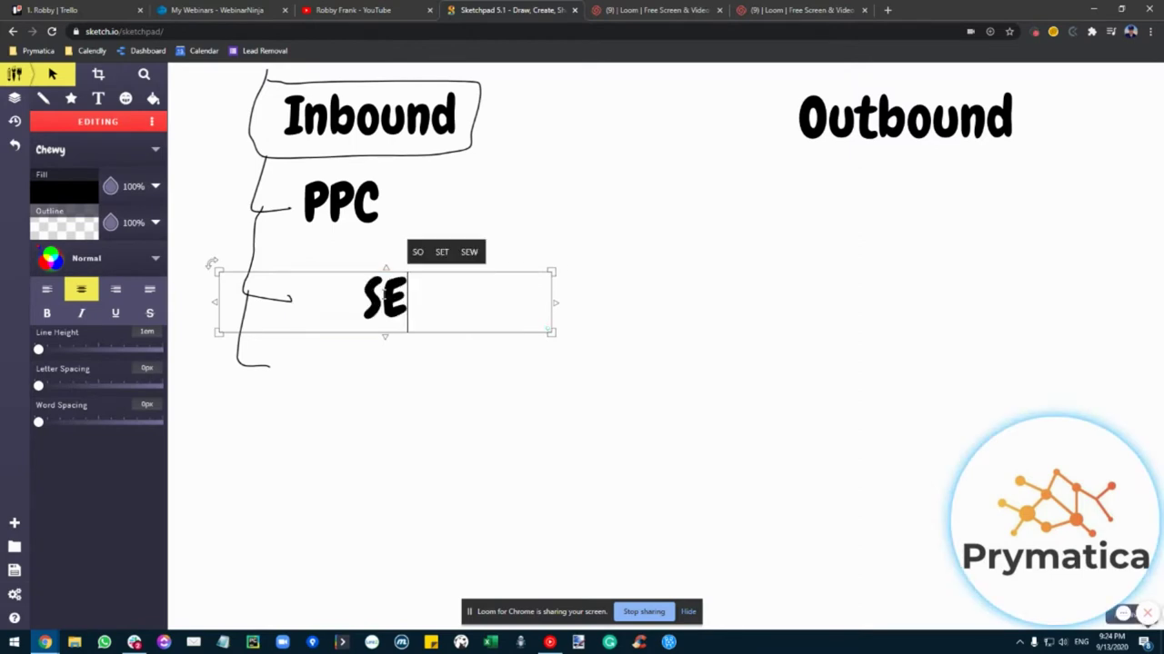
{"action": "left_click", "coordinate": [459, 340]}
{"action": "left_click_drag", "start_coordinate": [413, 315], "coordinate": [385, 315]}
Paste one more copy of the Inbound label, change its text to "Content" and place it beside the third branch.
{"action": "key", "text": "ctrl+v"}
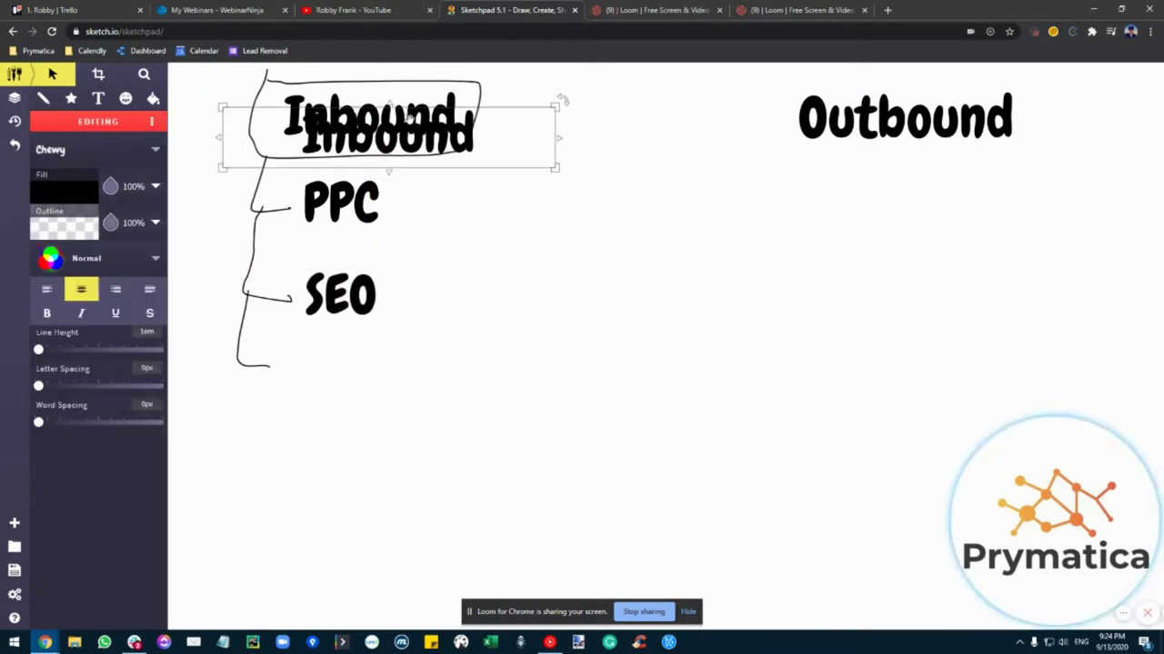
{"action": "left_click_drag", "start_coordinate": [427, 132], "coordinate": [408, 358]}
{"action": "double_click", "coordinate": [428, 359]}
{"action": "type", "text": "Content"}
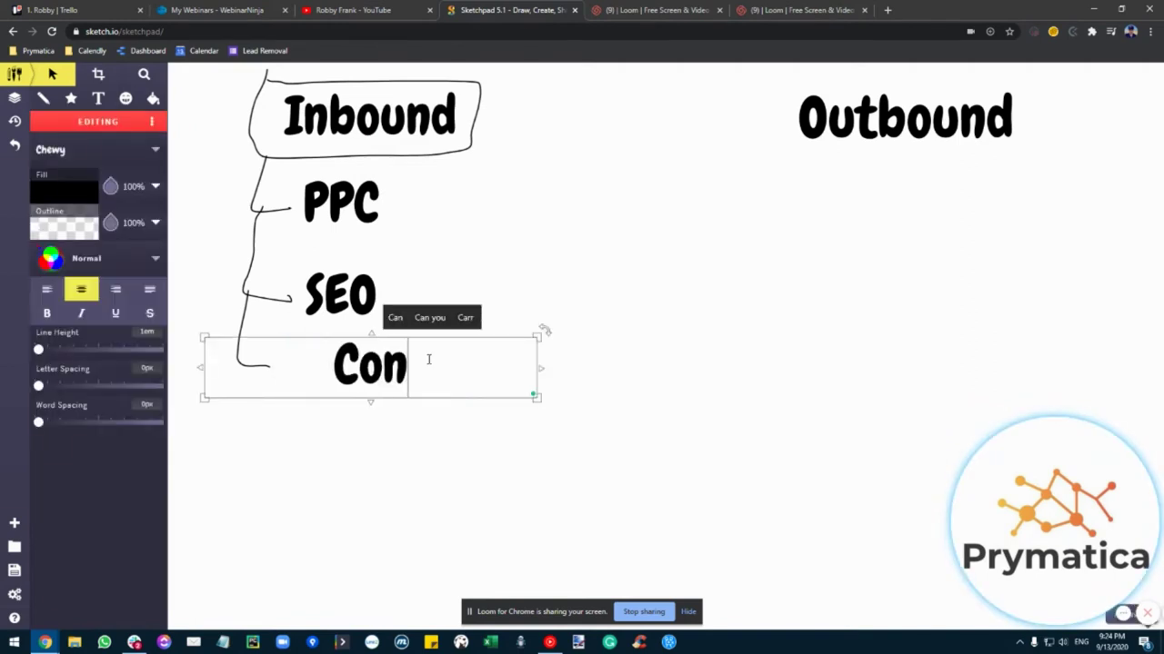
{"action": "left_click", "coordinate": [363, 408]}
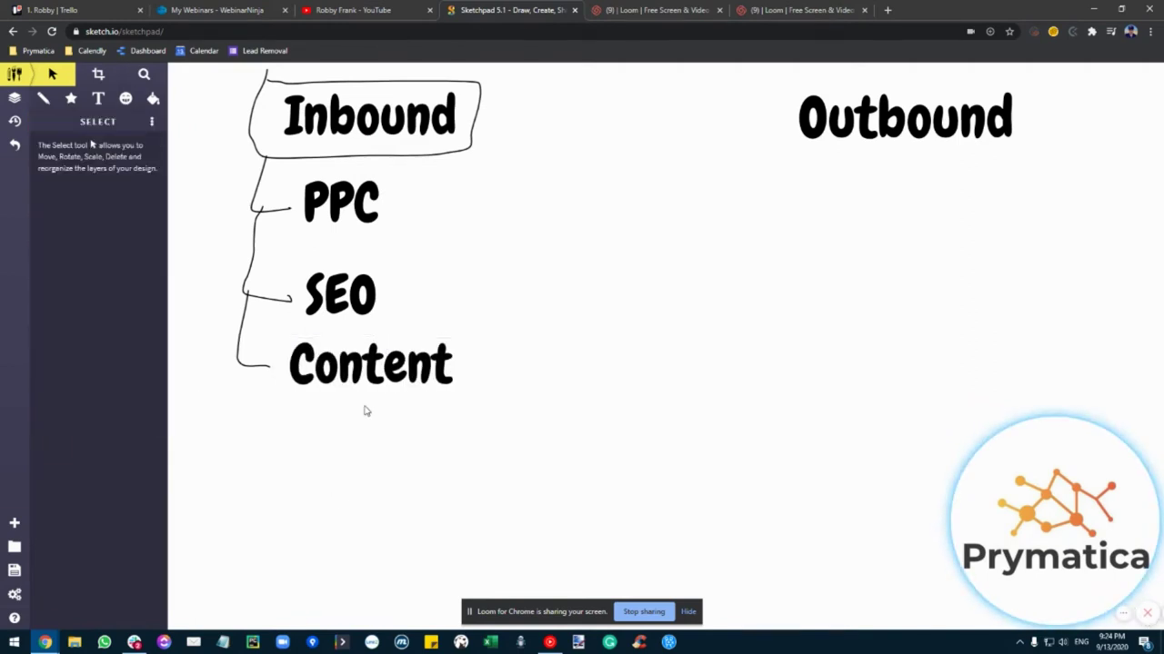
{"action": "left_click_drag", "start_coordinate": [395, 377], "coordinate": [364, 384]}
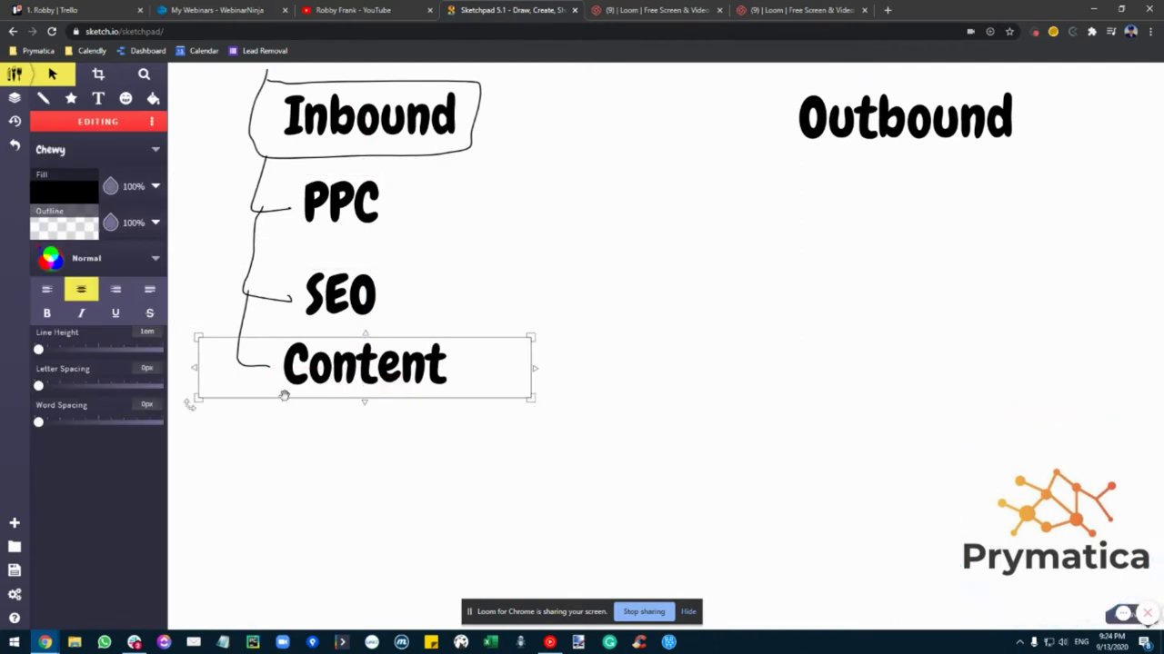
{"action": "left_click", "coordinate": [314, 512]}
Draw a fourth branch below Content and label it with a copy of the Content text changed to "Referal".
{"action": "left_click", "coordinate": [54, 106]}
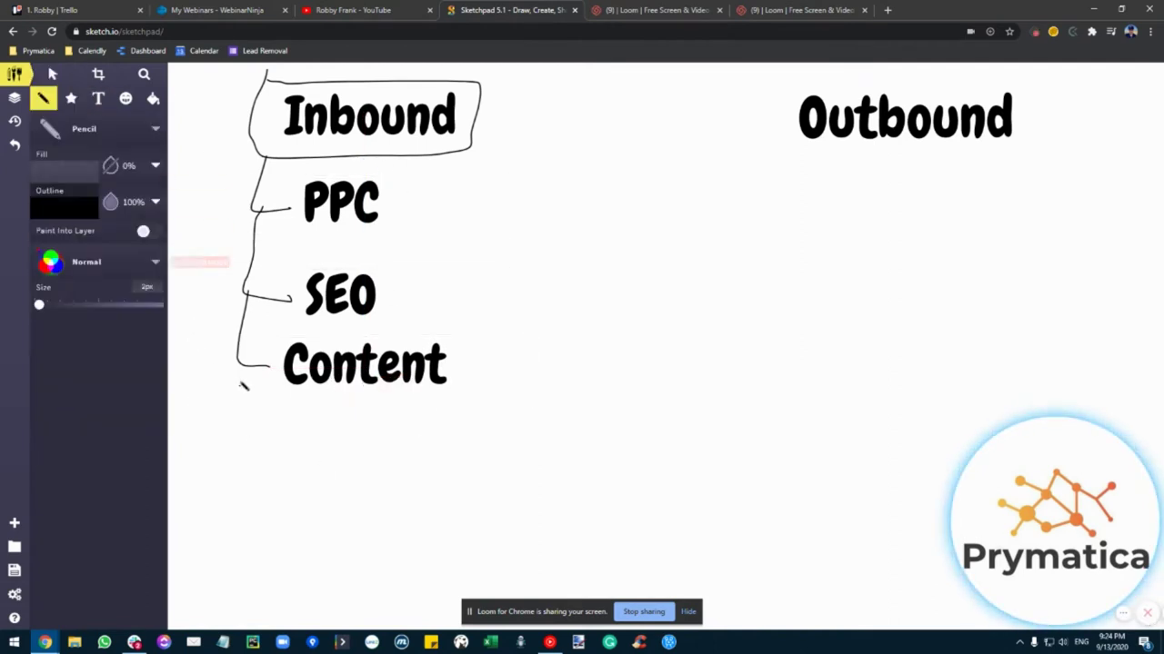
{"action": "mouse_move", "coordinate": [235, 349]}
{"action": "left_mouse_down"}
{"action": "mouse_move", "coordinate": [226, 479]}
{"action": "mouse_move", "coordinate": [284, 491]}
{"action": "left_mouse_up"}
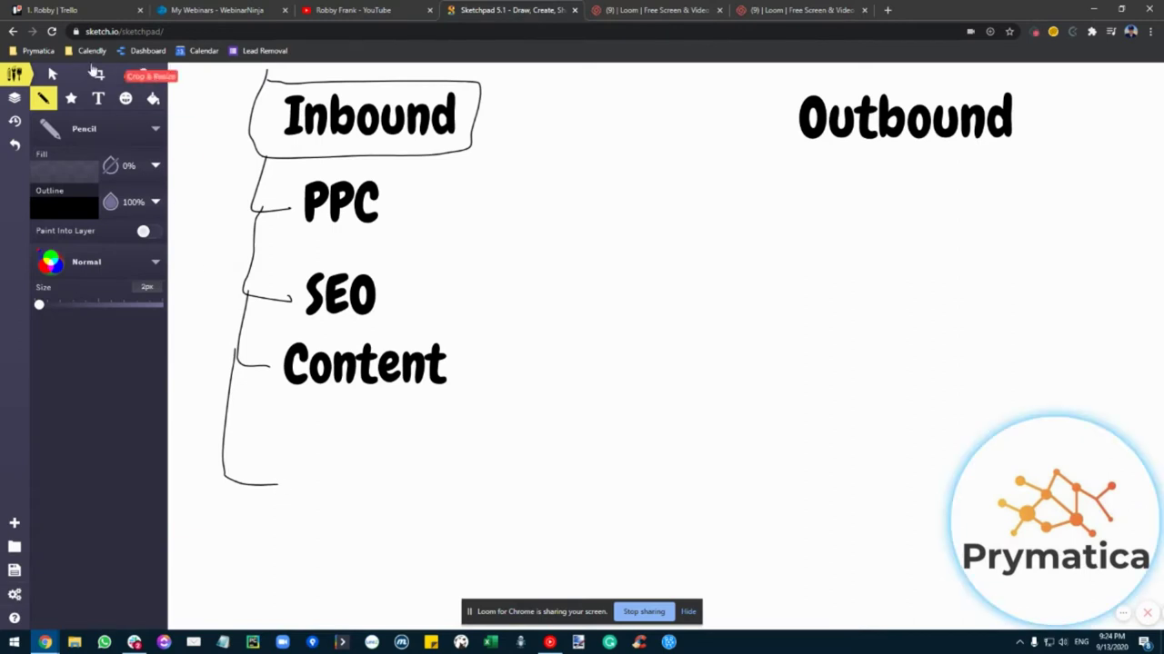
{"action": "left_click", "coordinate": [52, 74]}
{"action": "left_click", "coordinate": [399, 366]}
{"action": "left_click_drag", "start_coordinate": [398, 367], "coordinate": [415, 478]}
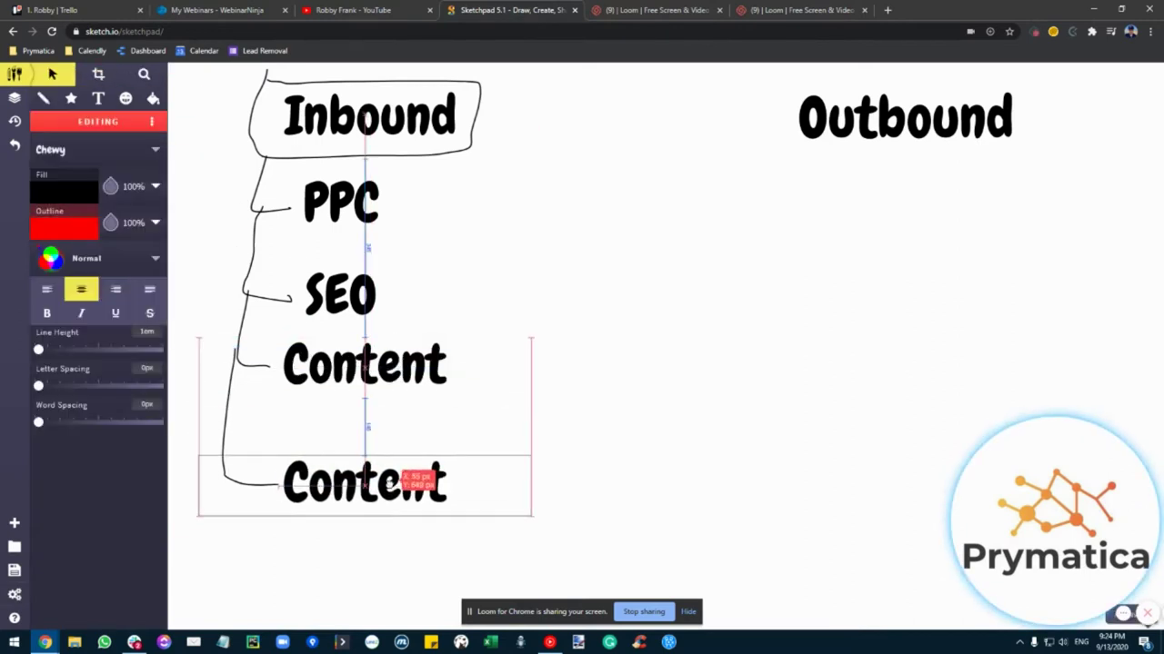
{"action": "double_click", "coordinate": [415, 479]}
{"action": "type", "text": "Reffer"}
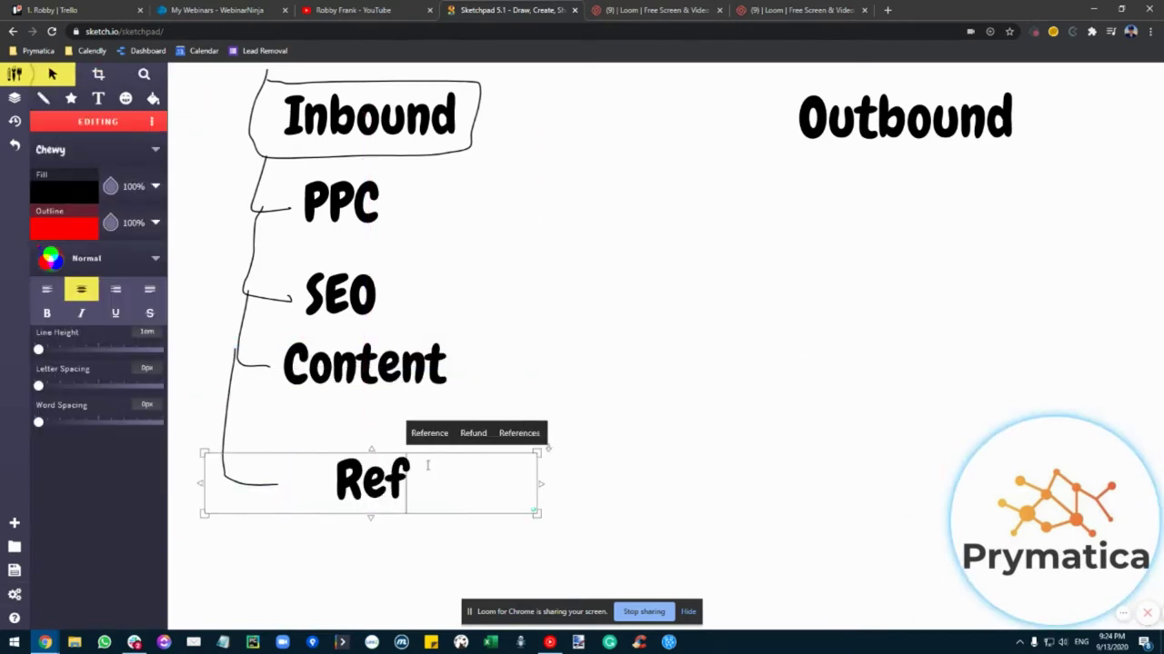
{"action": "key", "text": "BackSpace"}
{"action": "key", "text": "BackSpace"}
{"action": "key", "text": "BackSpace"}
{"action": "type", "text": "eral"}
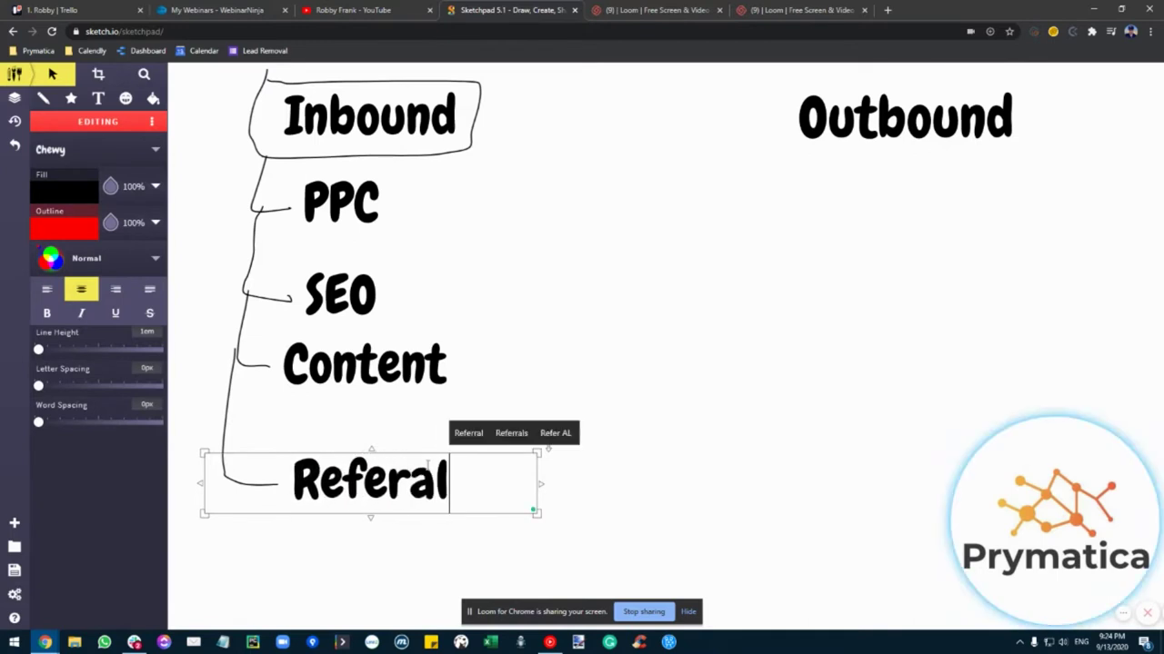
{"action": "left_click", "coordinate": [586, 392]}
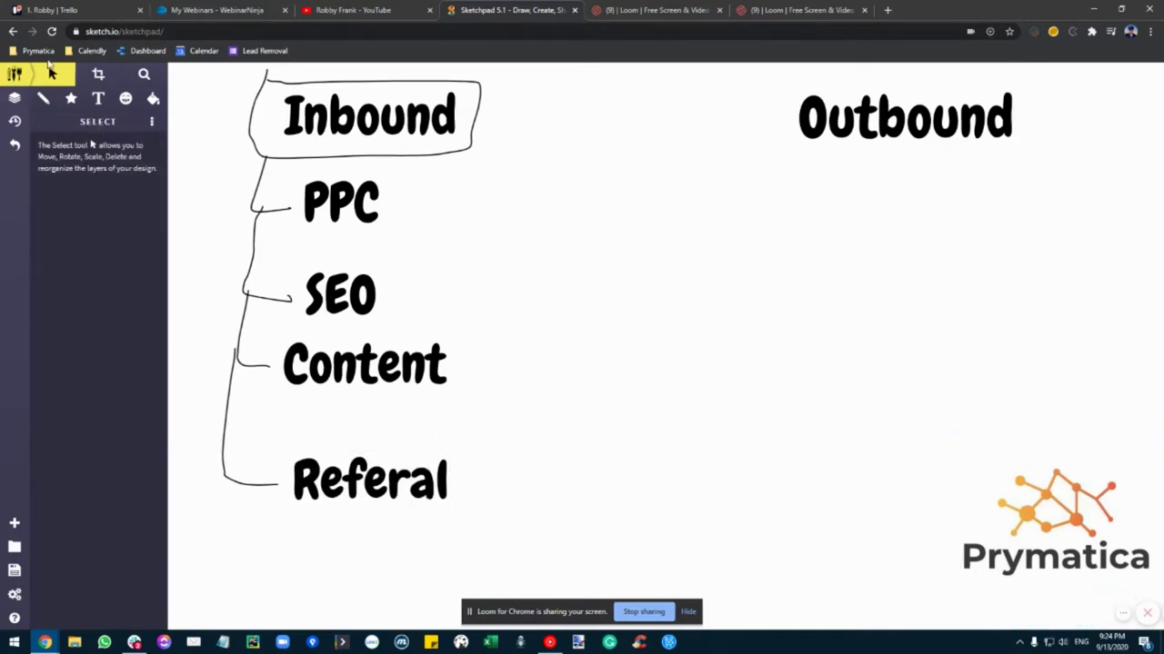
Draw a branch beneath Outbound and label it with a copy of the PPC text changed to "Cold Emails".
{"action": "left_click", "coordinate": [43, 97]}
{"action": "left_click_drag", "start_coordinate": [804, 142], "coordinate": [831, 216]}
{"action": "left_click", "coordinate": [52, 74]}
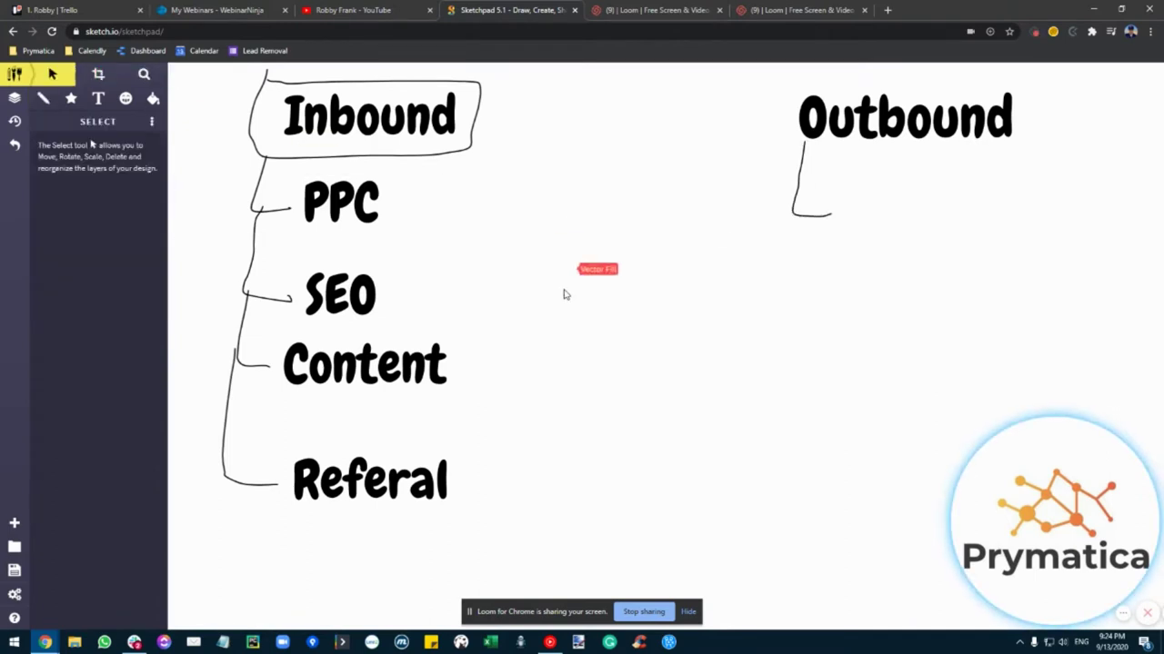
{"action": "left_click", "coordinate": [362, 212]}
{"action": "left_click_drag", "start_coordinate": [363, 211], "coordinate": [918, 225]}
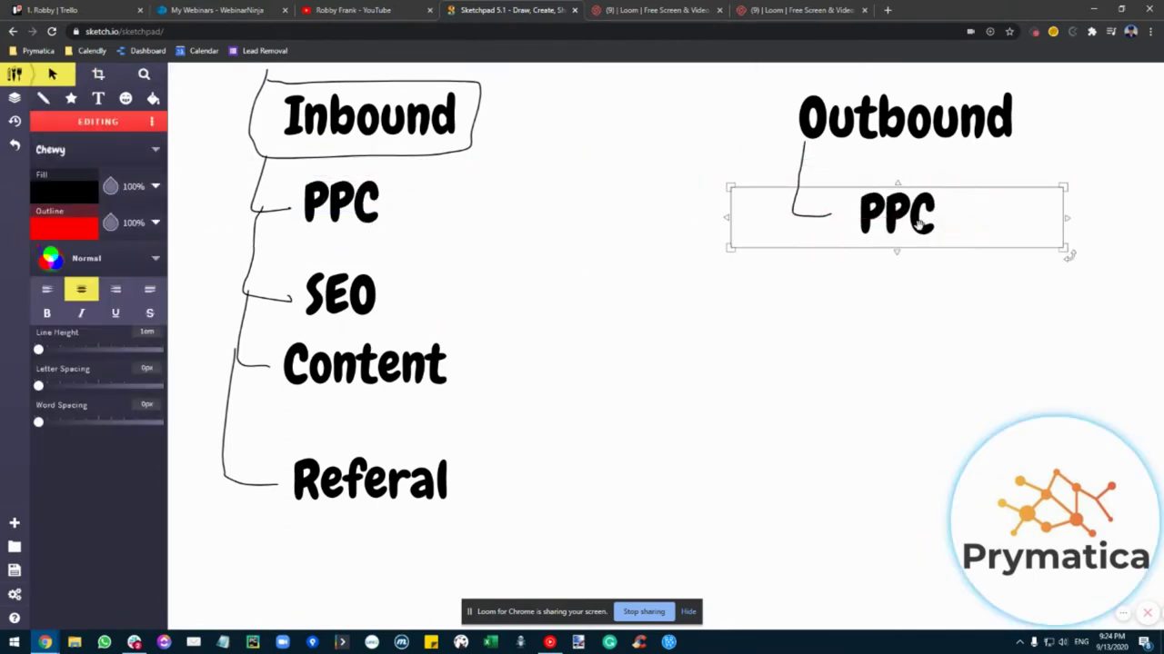
{"action": "double_click", "coordinate": [918, 225]}
{"action": "type", "text": "Cold Email"}
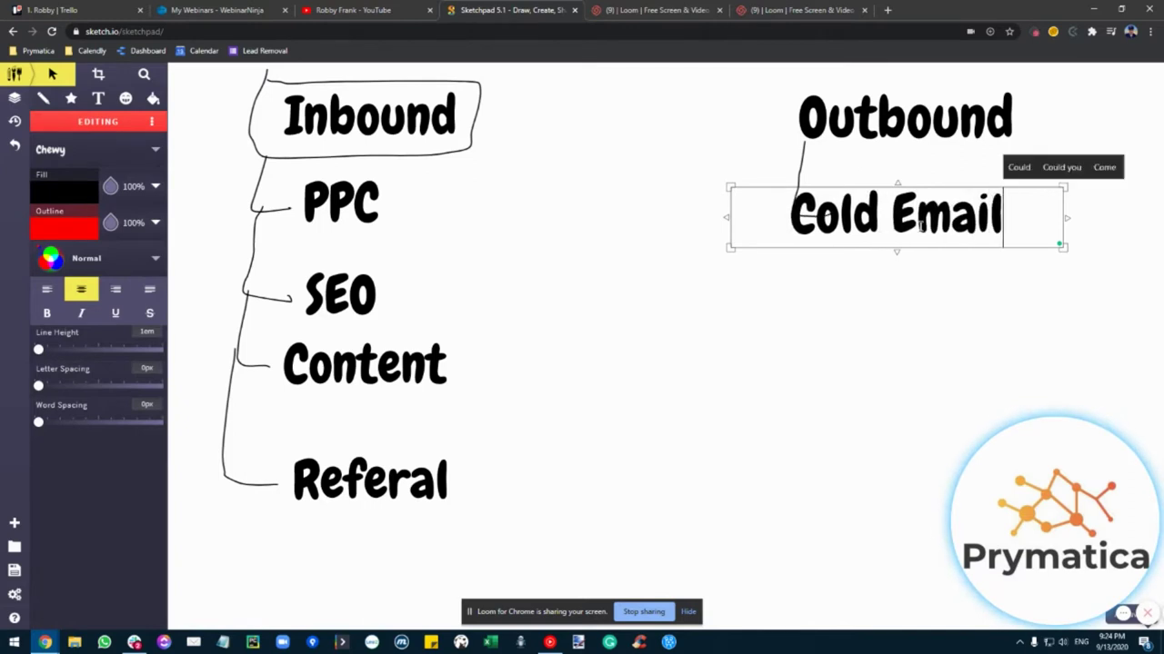
{"action": "type", "text": "s"}
{"action": "left_click_drag", "start_coordinate": [919, 238], "coordinate": [980, 236]}
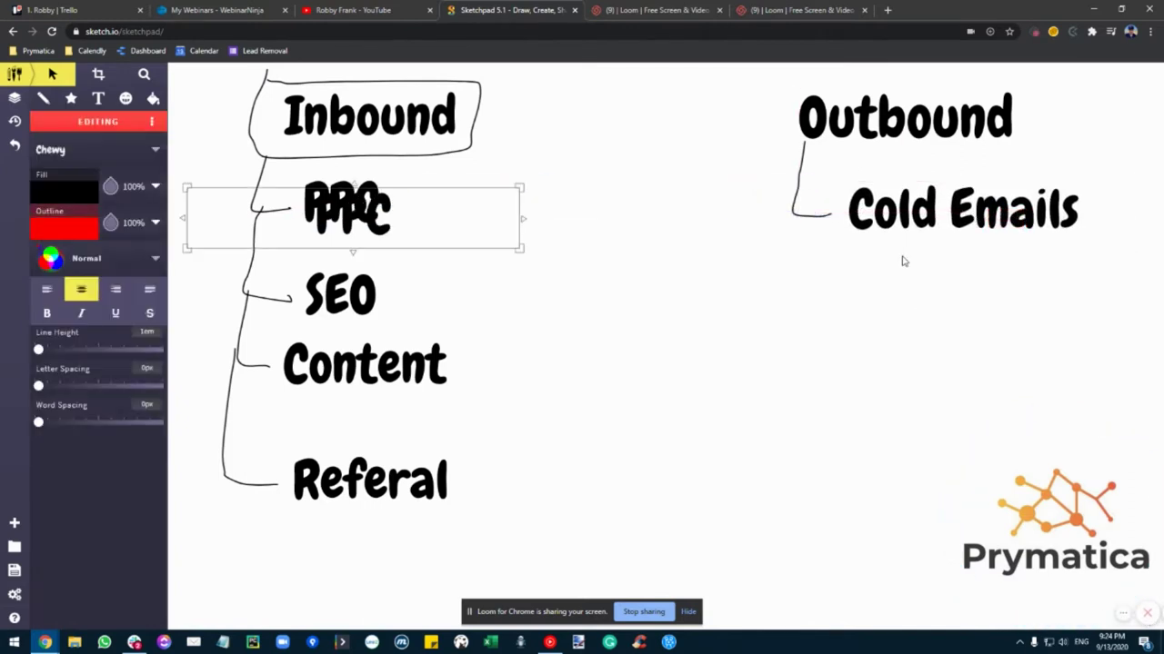
Place a copy of the PPC label below Cold Emails, change its text to "Cold Calling" and align it with Cold Emails.
{"action": "left_click_drag", "start_coordinate": [397, 221], "coordinate": [966, 286]}
{"action": "double_click", "coordinate": [978, 306]}
{"action": "type", "text": "C"}
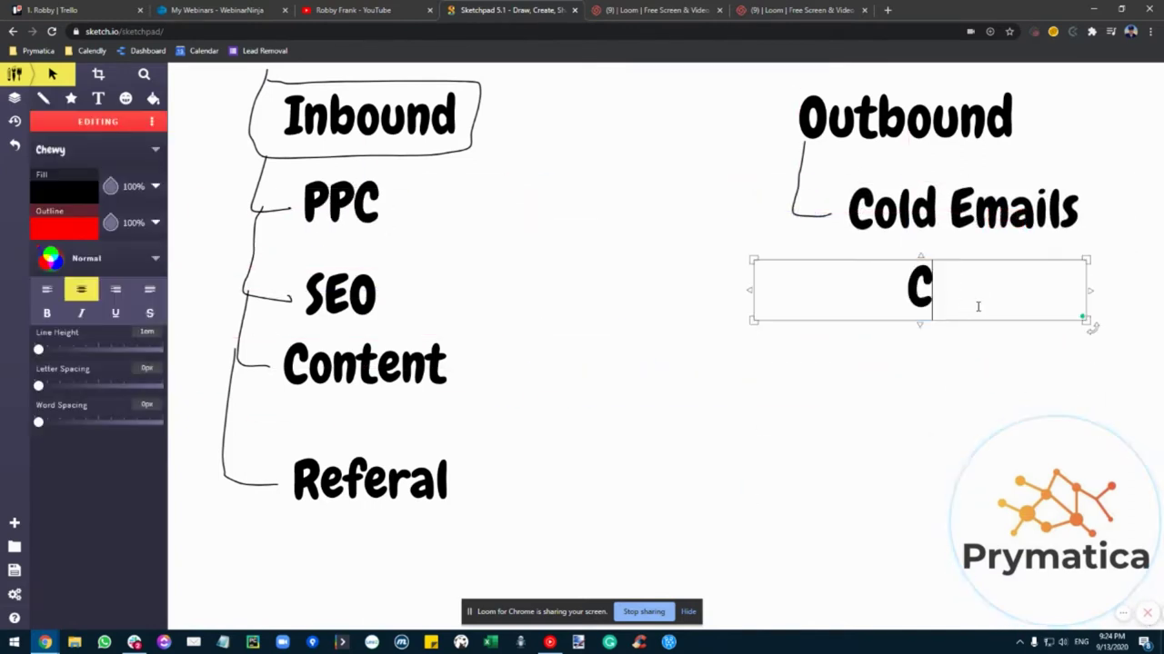
{"action": "type", "text": "old Calling"}
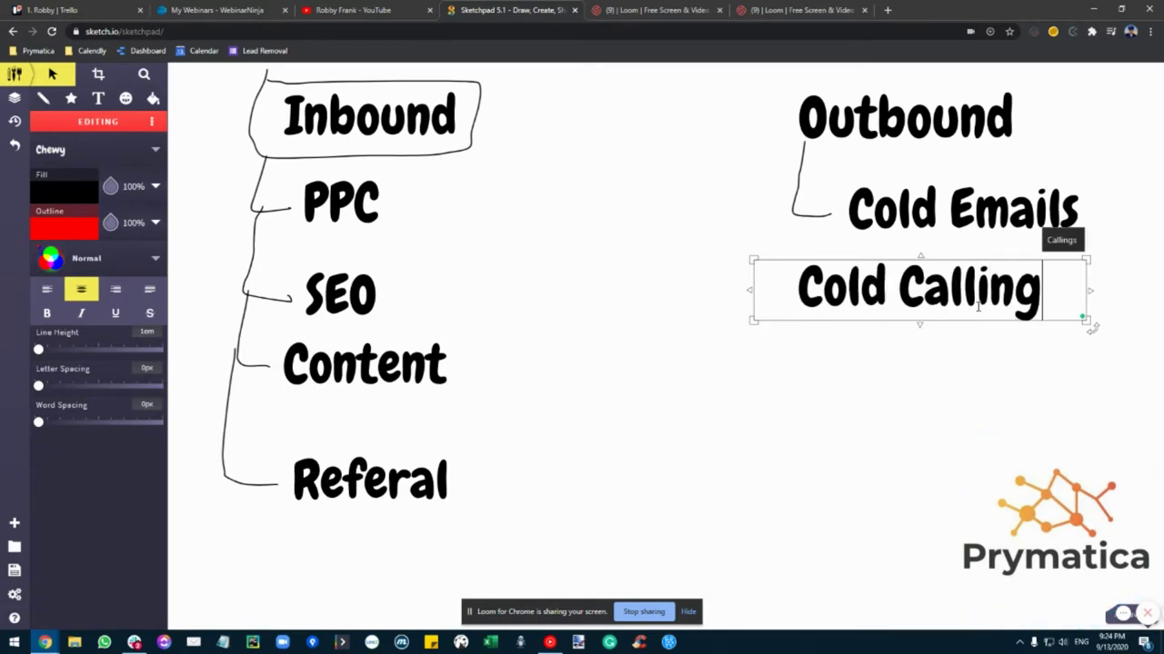
{"action": "left_click", "coordinate": [915, 358]}
{"action": "left_click_drag", "start_coordinate": [862, 286], "coordinate": [918, 283]}
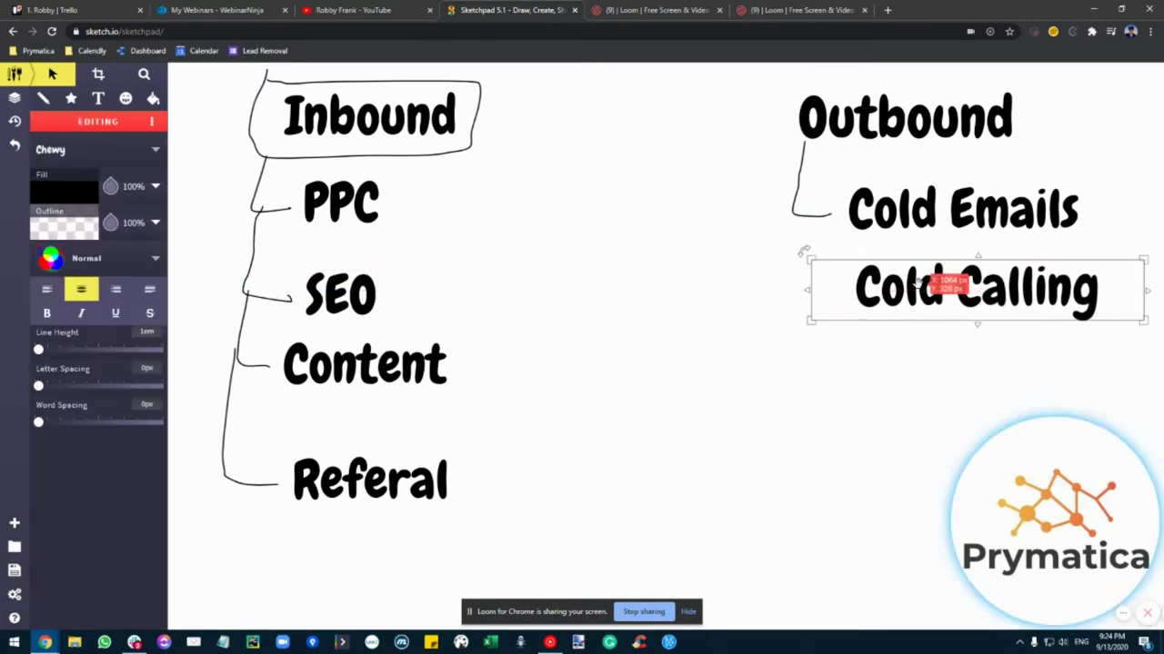
Draw a branch to Cold Calling with the Pencil and underline the word "Cold" in both Outbound entries.
{"action": "left_click", "coordinate": [43, 99]}
{"action": "mouse_move", "coordinate": [790, 202]}
{"action": "left_mouse_down"}
{"action": "mouse_move", "coordinate": [799, 259]}
{"action": "mouse_move", "coordinate": [845, 288]}
{"action": "left_mouse_up"}
{"action": "left_click_drag", "start_coordinate": [849, 238], "coordinate": [927, 235]}
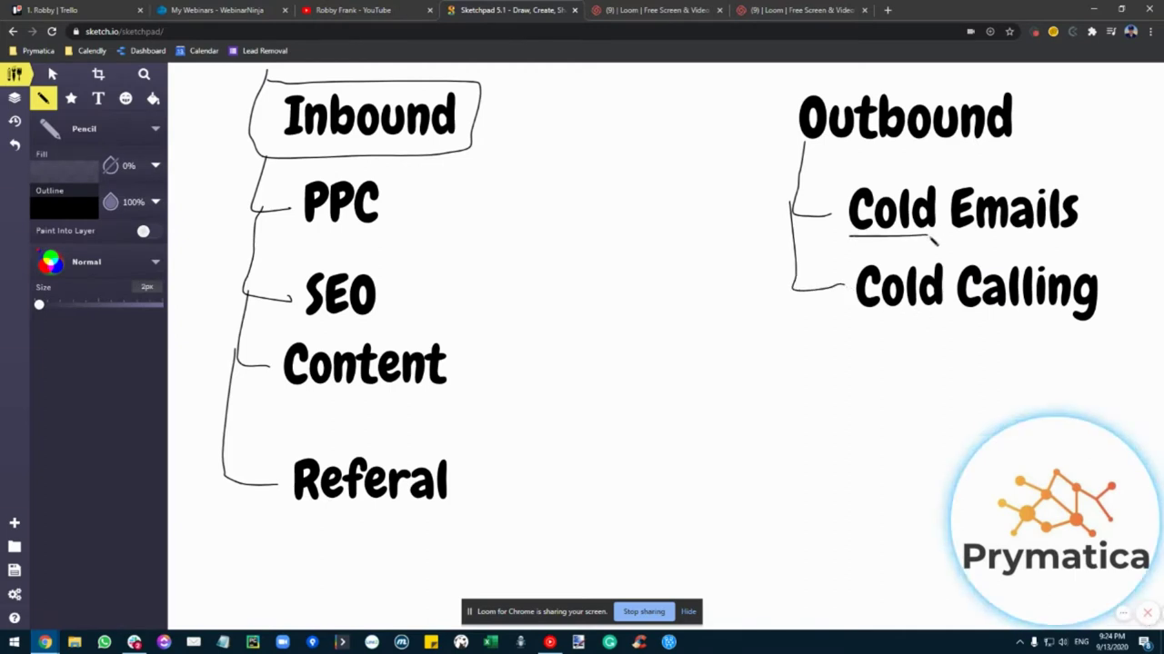
{"action": "left_click_drag", "start_coordinate": [846, 322], "coordinate": [945, 320]}
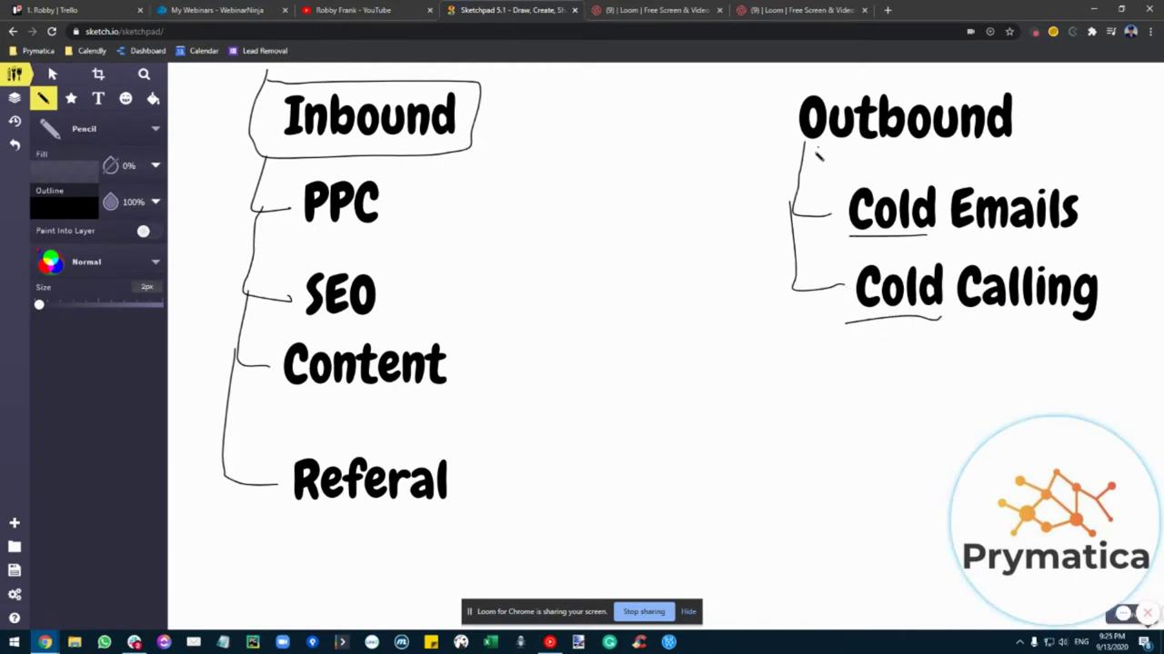
Cross out the Outbound group with a large freehand X and circle the whole group.
{"action": "mouse_move", "coordinate": [789, 80]}
{"action": "left_mouse_down"}
{"action": "mouse_move", "coordinate": [771, 147]}
{"action": "mouse_move", "coordinate": [1032, 153]}
{"action": "mouse_move", "coordinate": [955, 78]}
{"action": "mouse_move", "coordinate": [787, 80]}
{"action": "mouse_move", "coordinate": [1052, 291]}
{"action": "left_mouse_up"}
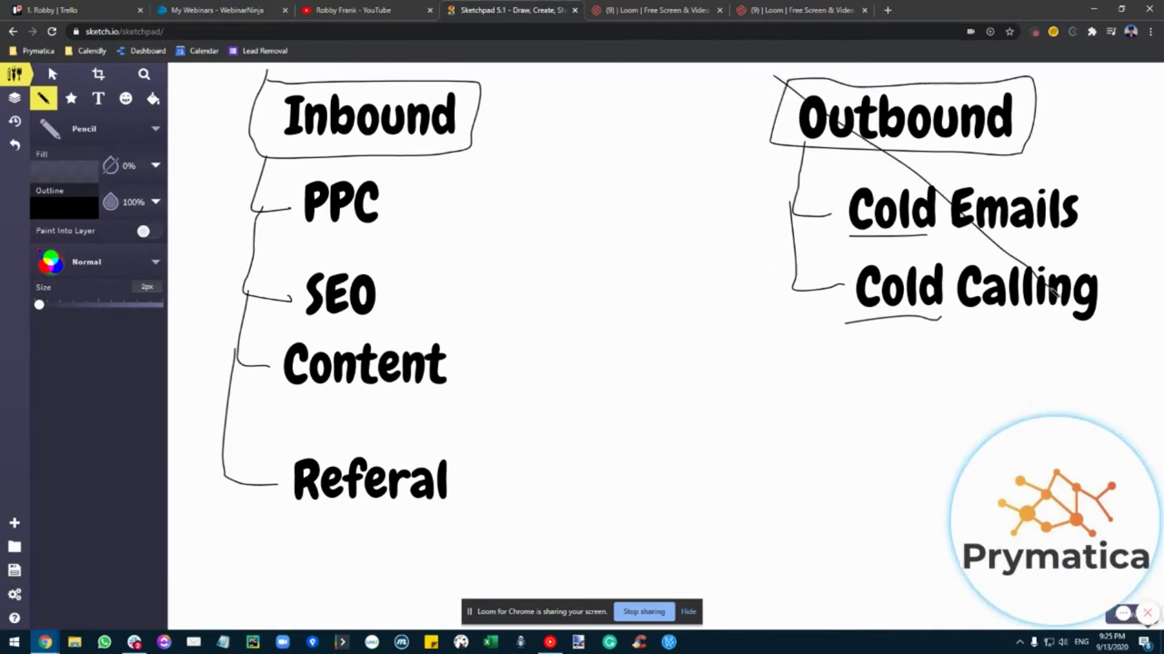
{"action": "left_click_drag", "start_coordinate": [1050, 103], "coordinate": [864, 313]}
{"action": "mouse_move", "coordinate": [1041, 325]}
{"action": "left_mouse_down"}
{"action": "mouse_move", "coordinate": [777, 252]}
{"action": "mouse_move", "coordinate": [882, 317]}
{"action": "left_mouse_up"}
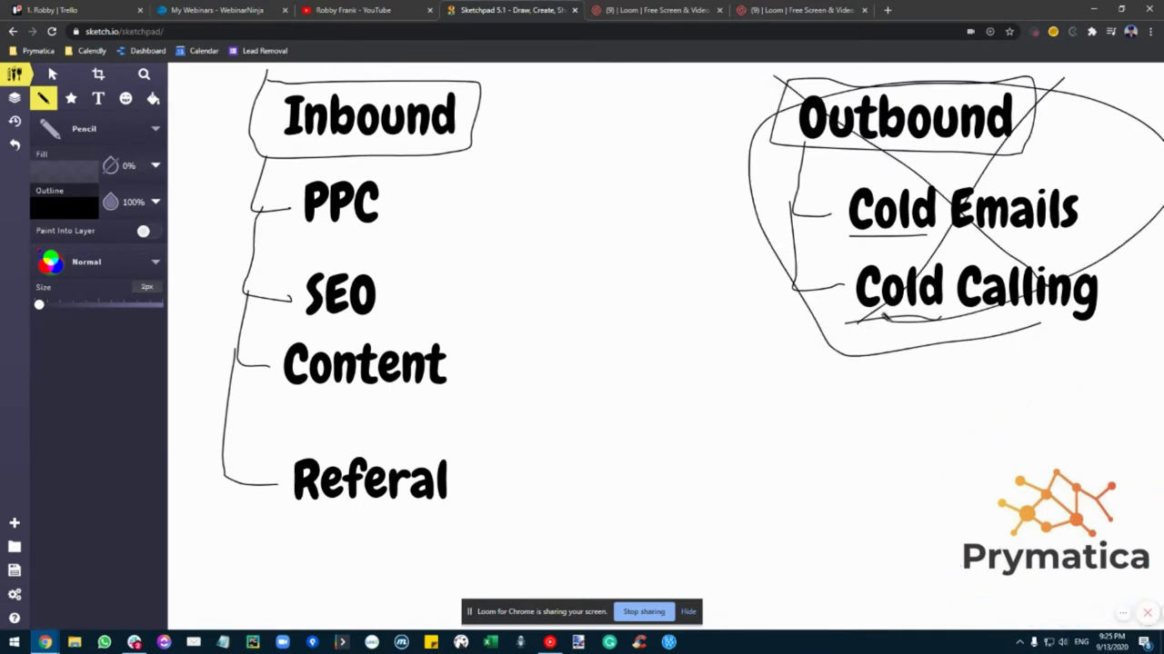
Draw an arrow pointing at each of PPC, SEO, Content and Referal, and underline Referal and Content.
{"action": "mouse_move", "coordinate": [598, 236]}
{"action": "left_mouse_down"}
{"action": "mouse_move", "coordinate": [397, 208]}
{"action": "mouse_move", "coordinate": [433, 230]}
{"action": "left_mouse_up"}
{"action": "mouse_move", "coordinate": [587, 311]}
{"action": "left_mouse_down"}
{"action": "mouse_move", "coordinate": [459, 300]}
{"action": "mouse_move", "coordinate": [450, 281]}
{"action": "mouse_move", "coordinate": [433, 311]}
{"action": "left_mouse_up"}
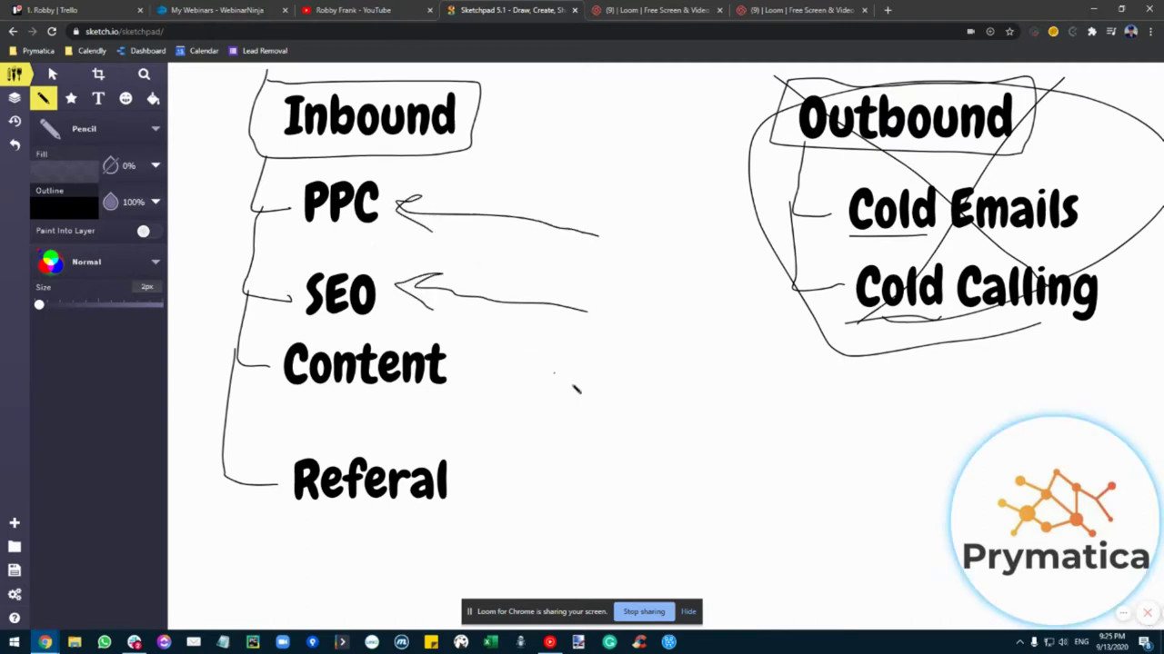
{"action": "mouse_move", "coordinate": [609, 401]}
{"action": "left_mouse_down"}
{"action": "mouse_move", "coordinate": [469, 374]}
{"action": "mouse_move", "coordinate": [515, 400]}
{"action": "left_mouse_up"}
{"action": "mouse_move", "coordinate": [621, 510]}
{"action": "left_mouse_down"}
{"action": "mouse_move", "coordinate": [473, 499]}
{"action": "mouse_move", "coordinate": [496, 535]}
{"action": "left_mouse_up"}
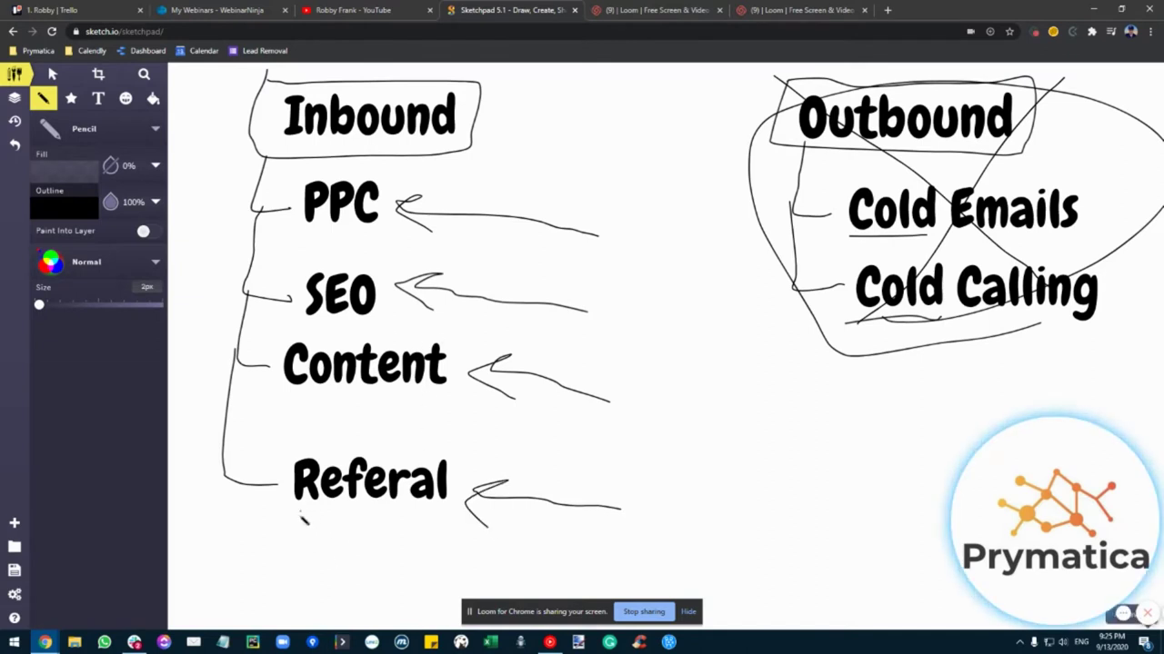
{"action": "left_click_drag", "start_coordinate": [296, 517], "coordinate": [446, 520]}
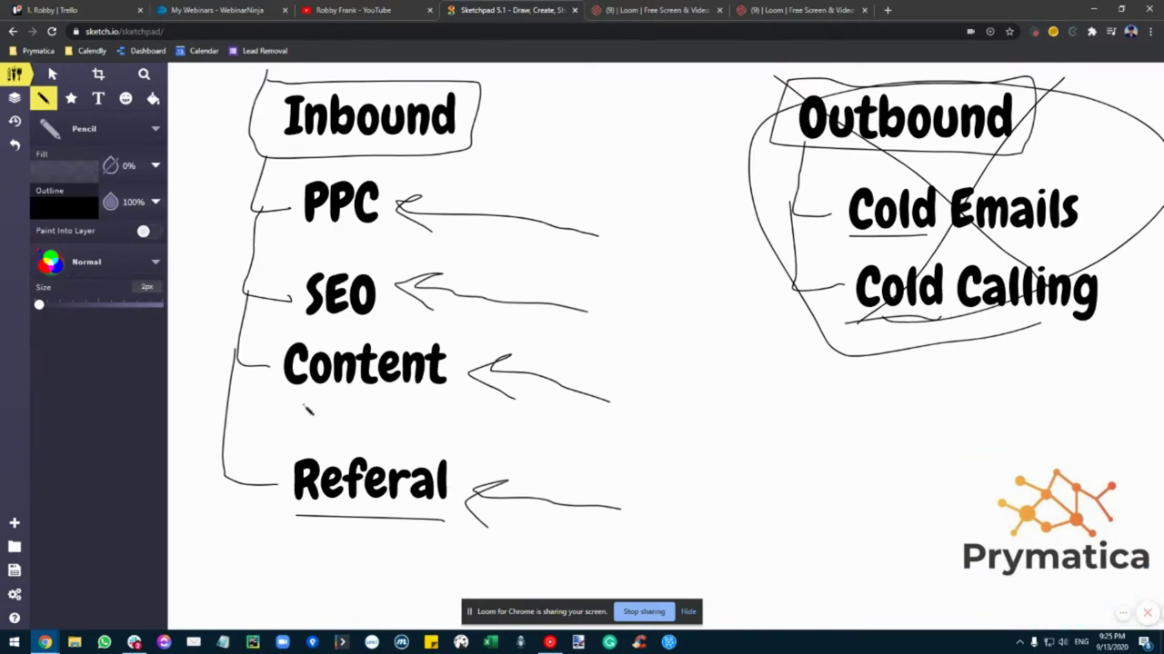
{"action": "left_click_drag", "start_coordinate": [283, 394], "coordinate": [440, 406]}
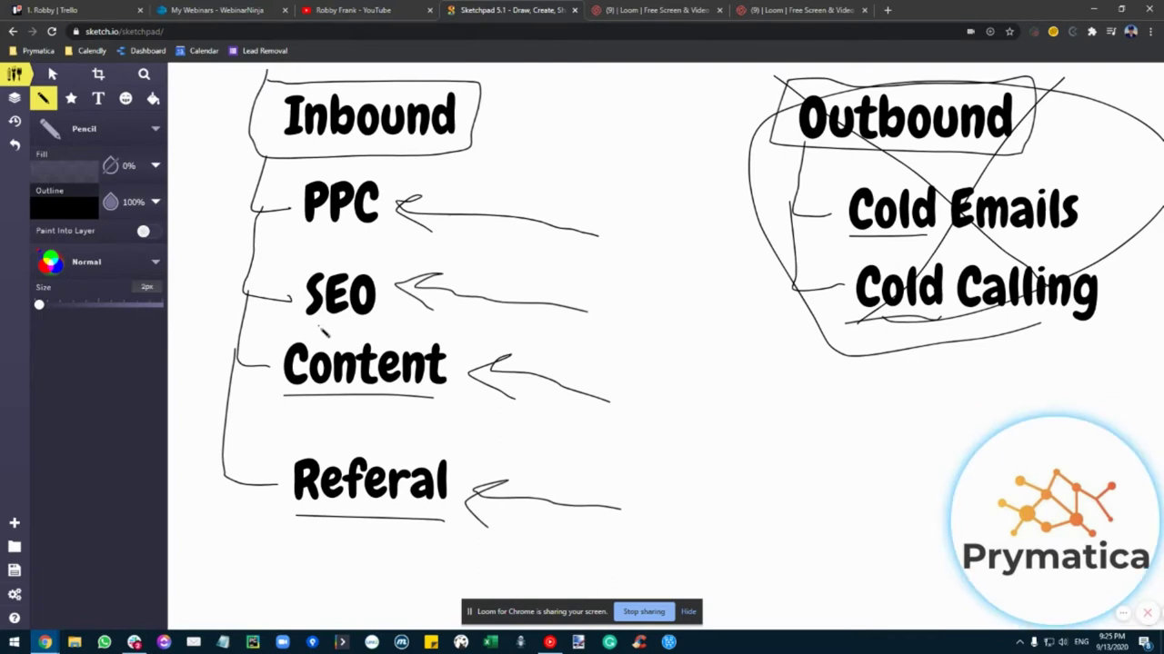
{"action": "left_click_drag", "start_coordinate": [313, 328], "coordinate": [374, 329]}
{"action": "left_click_drag", "start_coordinate": [311, 238], "coordinate": [378, 240]}
{"action": "key", "text": "ctrl+z"}
{"action": "key", "text": "ctrl+z"}
{"action": "key", "text": "ctrl+z"}
{"action": "key", "text": "ctrl+z"}
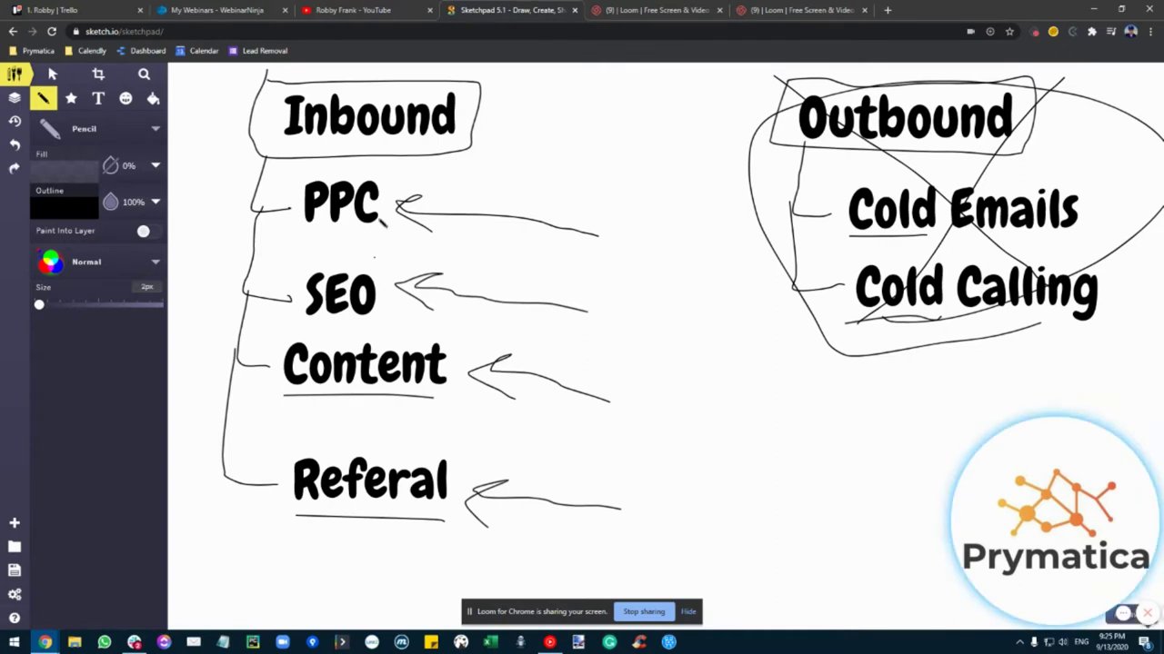
Undo the underlines beneath Content and Referal.
{"action": "mouse_move", "coordinate": [476, 169]}
{"action": "left_mouse_down"}
{"action": "mouse_move", "coordinate": [491, 427]}
{"action": "mouse_move", "coordinate": [283, 550]}
{"action": "mouse_move", "coordinate": [263, 227]}
{"action": "mouse_move", "coordinate": [485, 167]}
{"action": "left_mouse_up"}
{"action": "key", "text": "ctrl+z"}
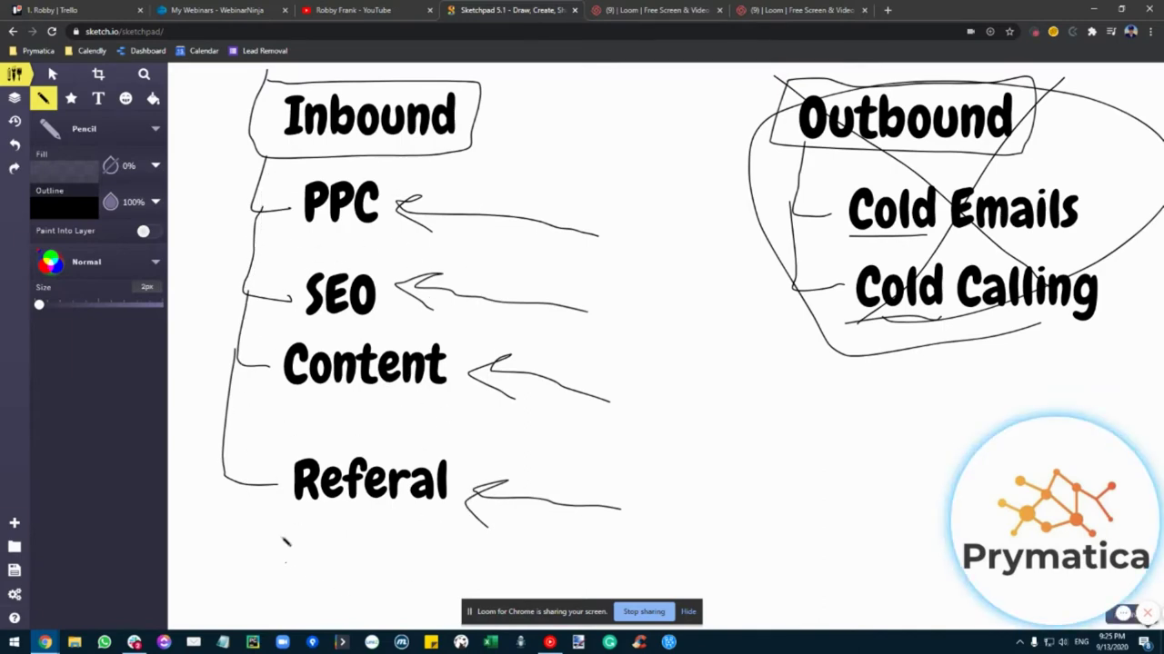
{"action": "mouse_move", "coordinate": [430, 515]}
{"action": "left_mouse_down"}
{"action": "mouse_move", "coordinate": [338, 536]}
{"action": "mouse_move", "coordinate": [444, 442]}
{"action": "mouse_move", "coordinate": [400, 518]}
{"action": "left_mouse_up"}
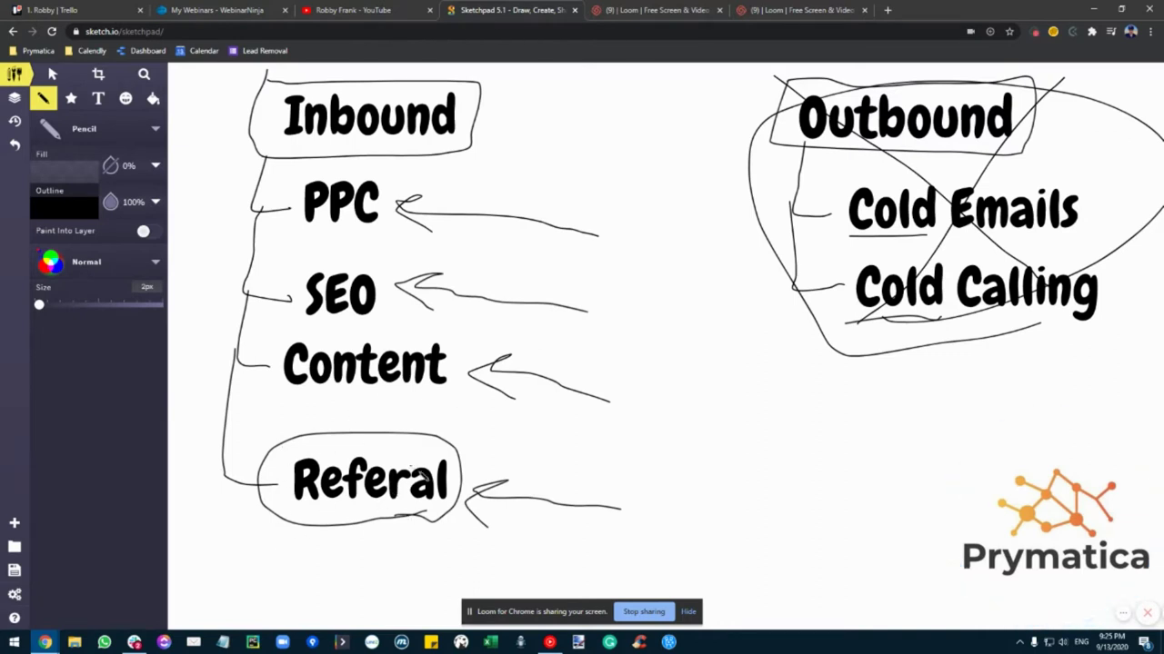
{"action": "key", "text": "ctrl+z"}
{"action": "mouse_move", "coordinate": [483, 450]}
{"action": "left_mouse_down"}
{"action": "mouse_move", "coordinate": [553, 431]}
{"action": "mouse_move", "coordinate": [469, 460]}
{"action": "mouse_move", "coordinate": [496, 482]}
{"action": "left_mouse_up"}
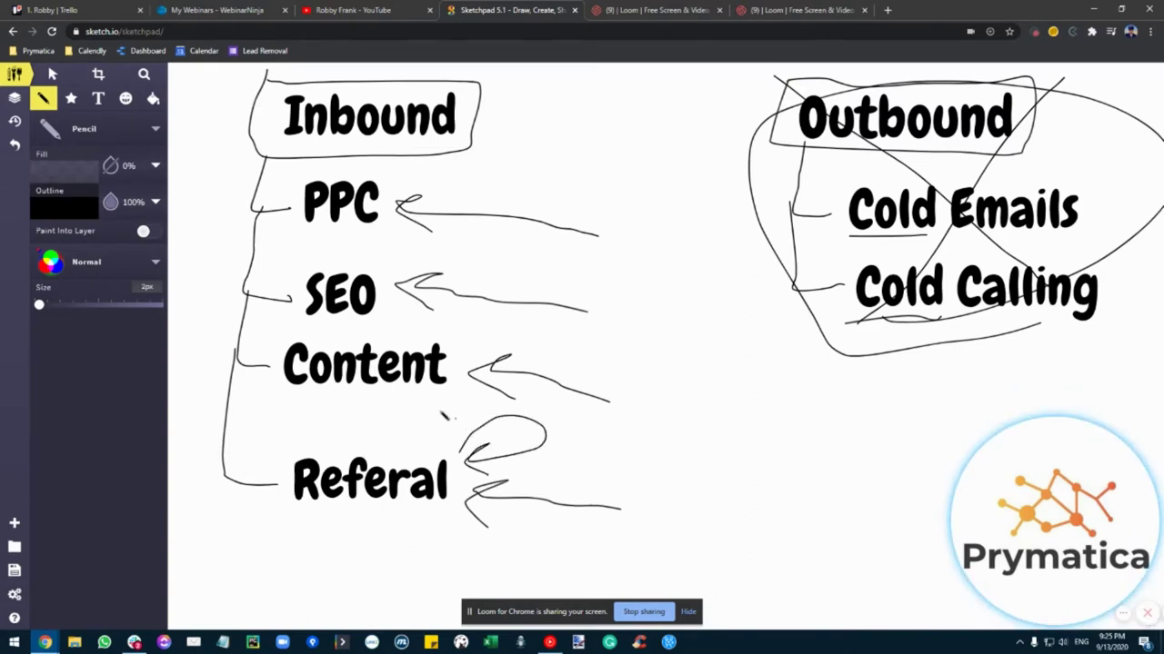
{"action": "key", "text": "ctrl+z"}
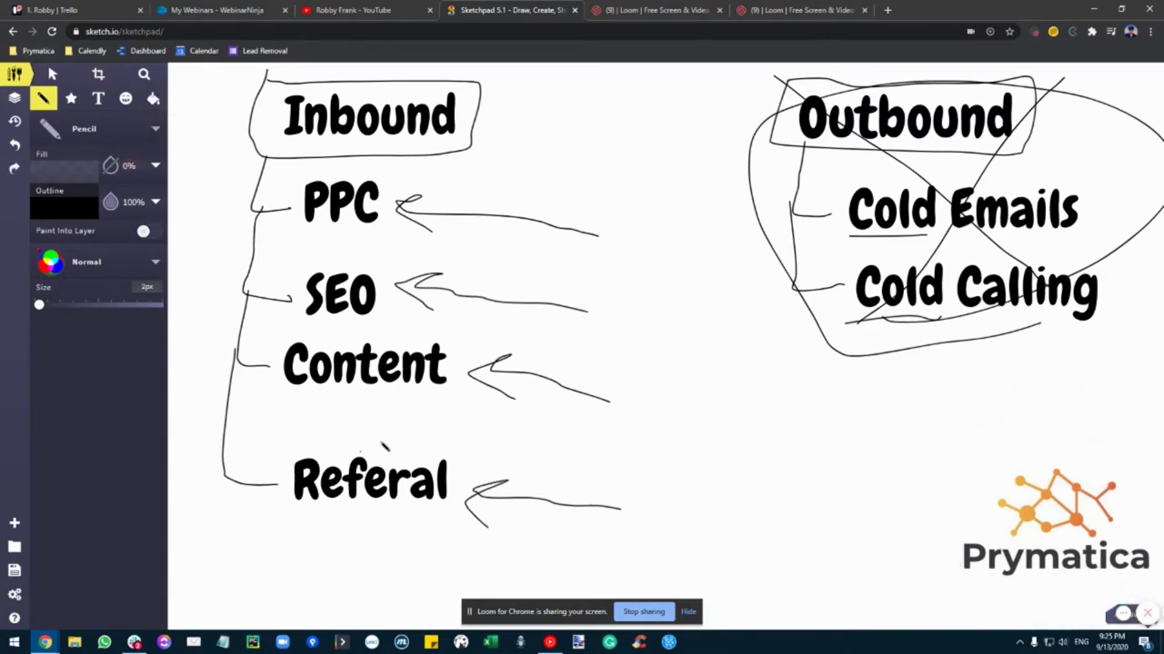
{"action": "mouse_move", "coordinate": [507, 422]}
{"action": "left_mouse_down"}
{"action": "mouse_move", "coordinate": [506, 462]}
{"action": "mouse_move", "coordinate": [538, 429]}
{"action": "mouse_move", "coordinate": [558, 460]}
{"action": "mouse_move", "coordinate": [546, 438]}
{"action": "left_mouse_up"}
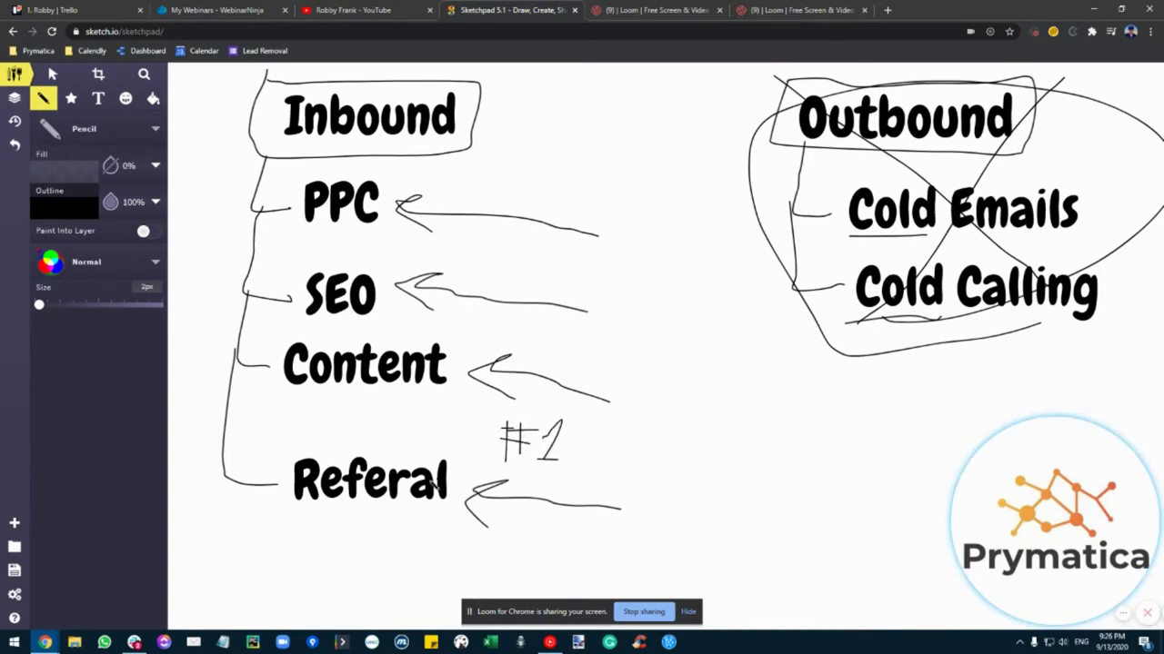
{"action": "left_click", "coordinate": [52, 73]}
{"action": "key", "text": "ctrl+z"}
{"action": "key", "text": "ctrl+z"}
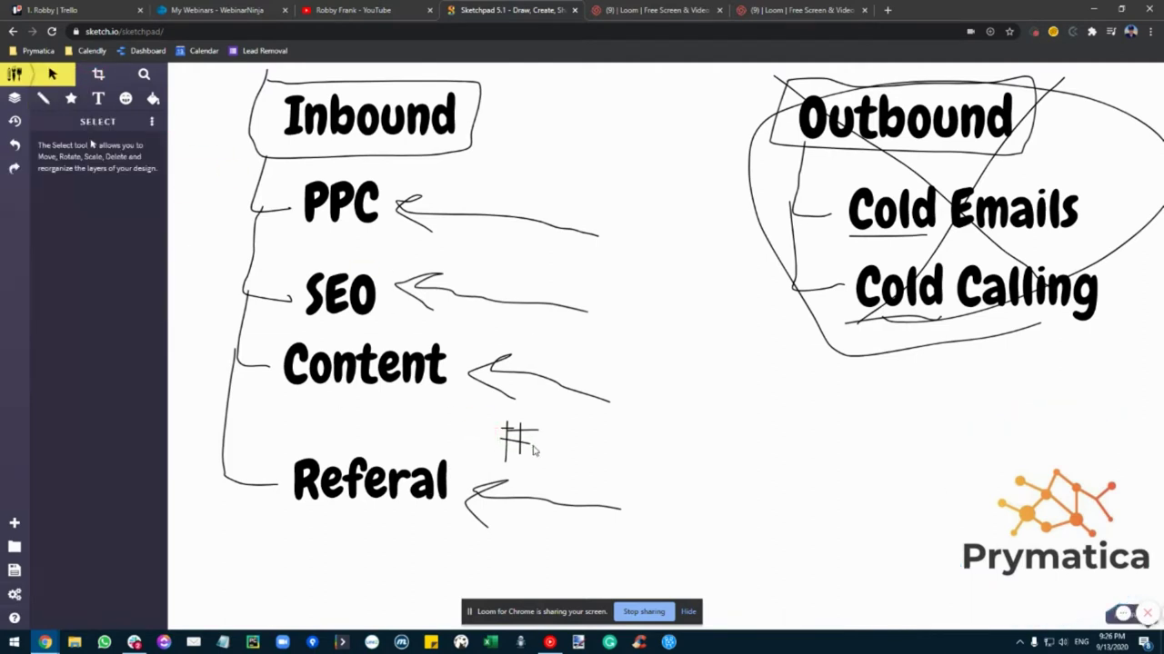
{"action": "key", "text": "ctrl+z"}
{"action": "key", "text": "ctrl+z"}
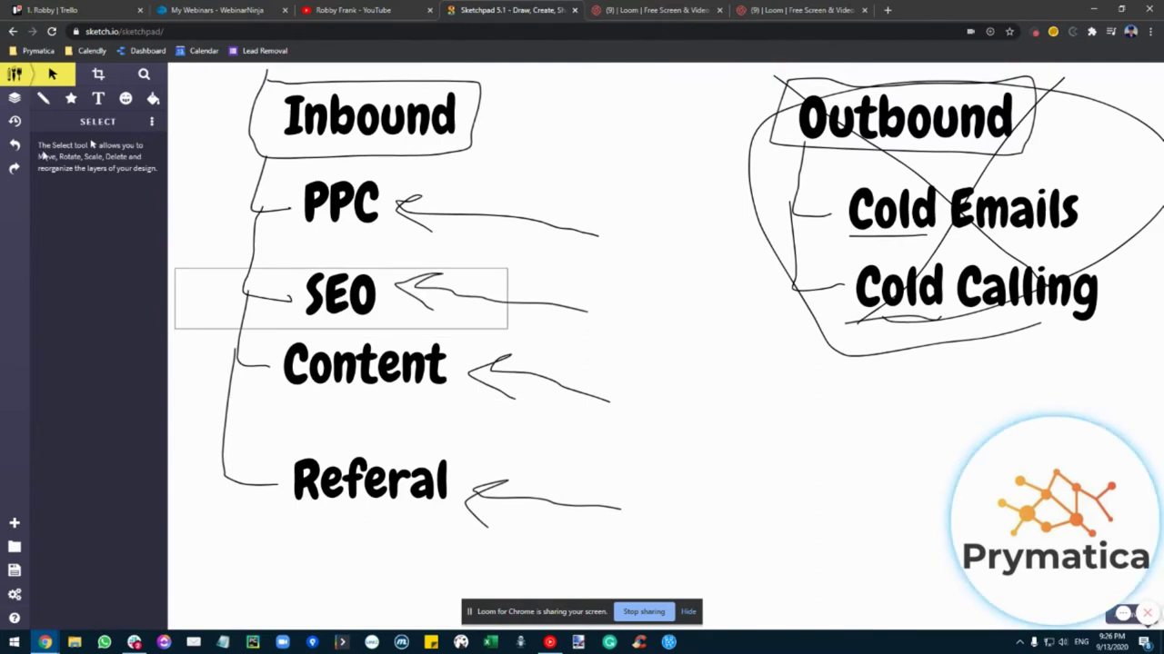
Cross out Referal with a freehand X using the Pencil.
{"action": "left_click", "coordinate": [42, 99]}
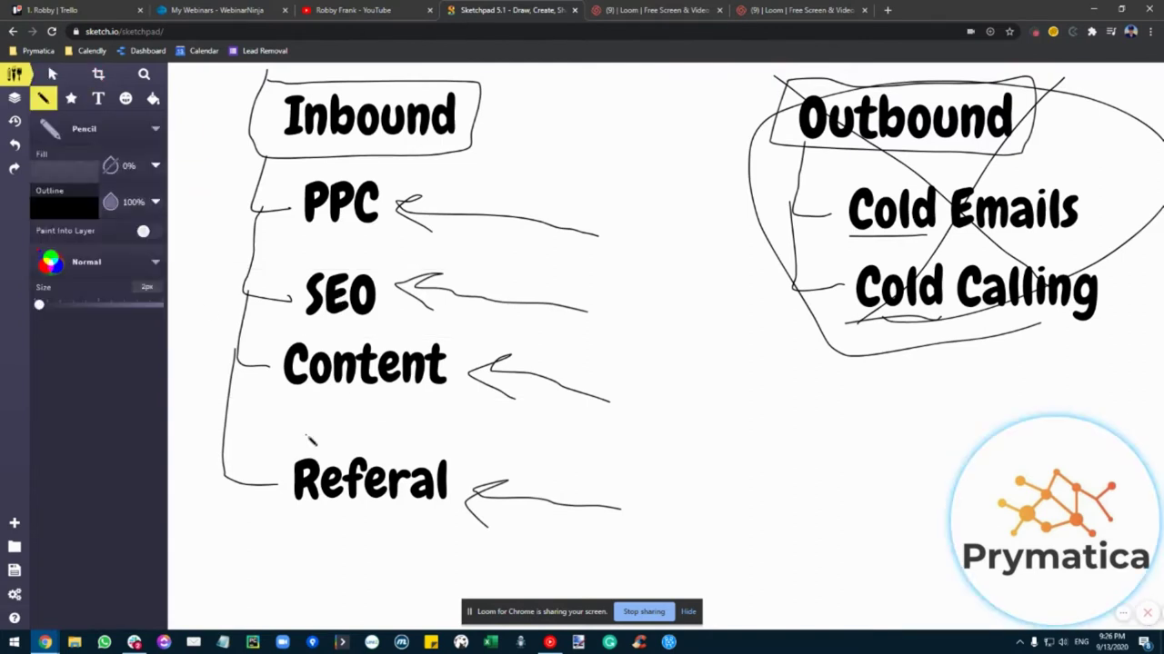
{"action": "left_click_drag", "start_coordinate": [307, 437], "coordinate": [397, 514]}
{"action": "left_click_drag", "start_coordinate": [415, 435], "coordinate": [318, 515]}
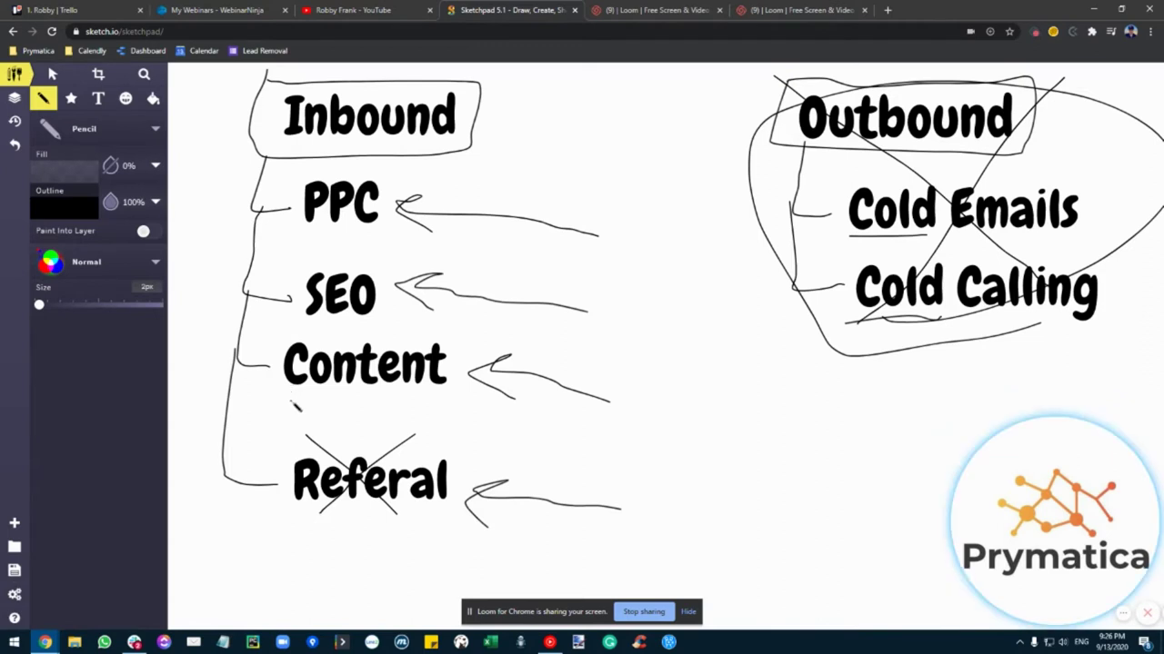
{"action": "left_click_drag", "start_coordinate": [294, 406], "coordinate": [433, 412]}
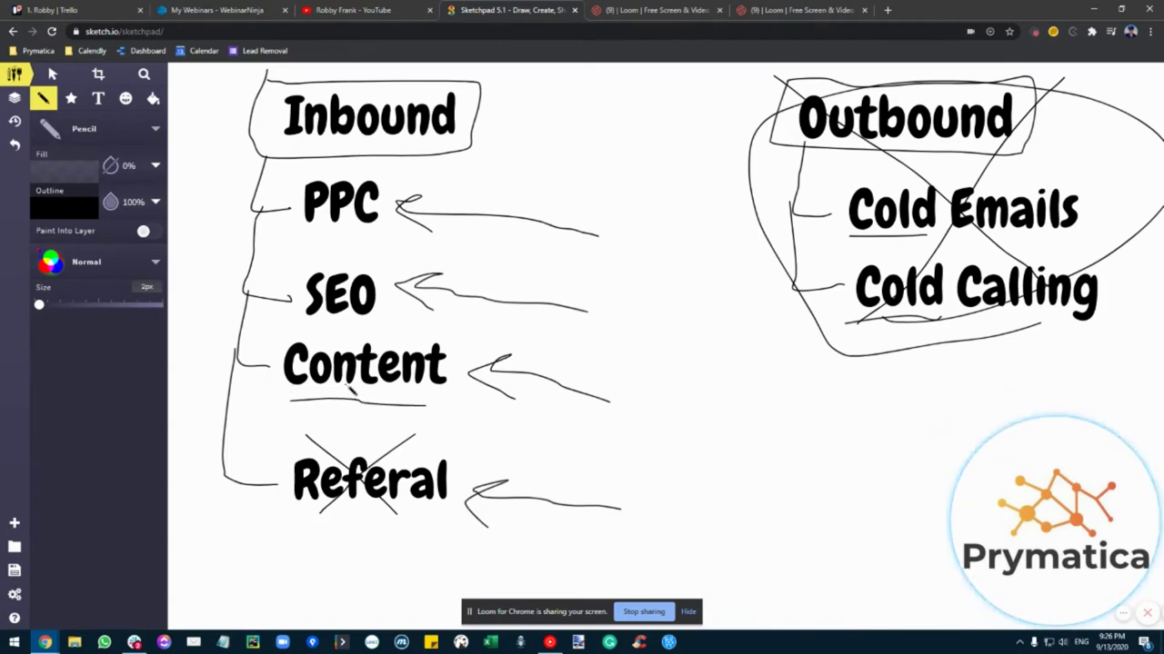
{"action": "key", "text": "ctrl+z"}
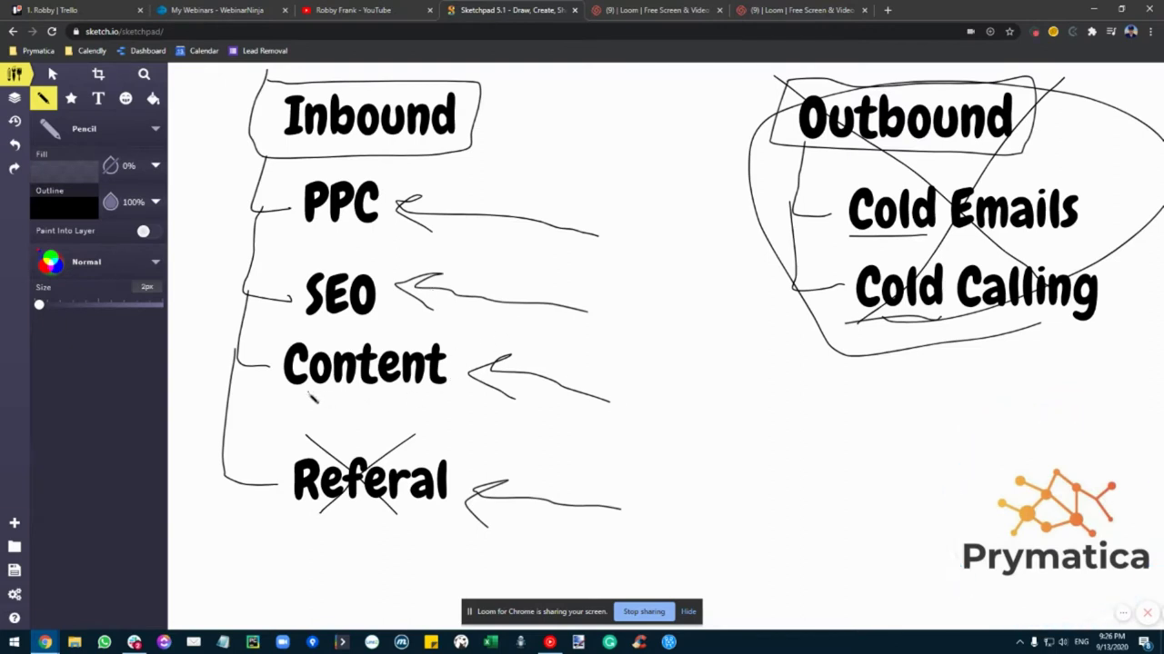
{"action": "left_click_drag", "start_coordinate": [293, 403], "coordinate": [448, 408]}
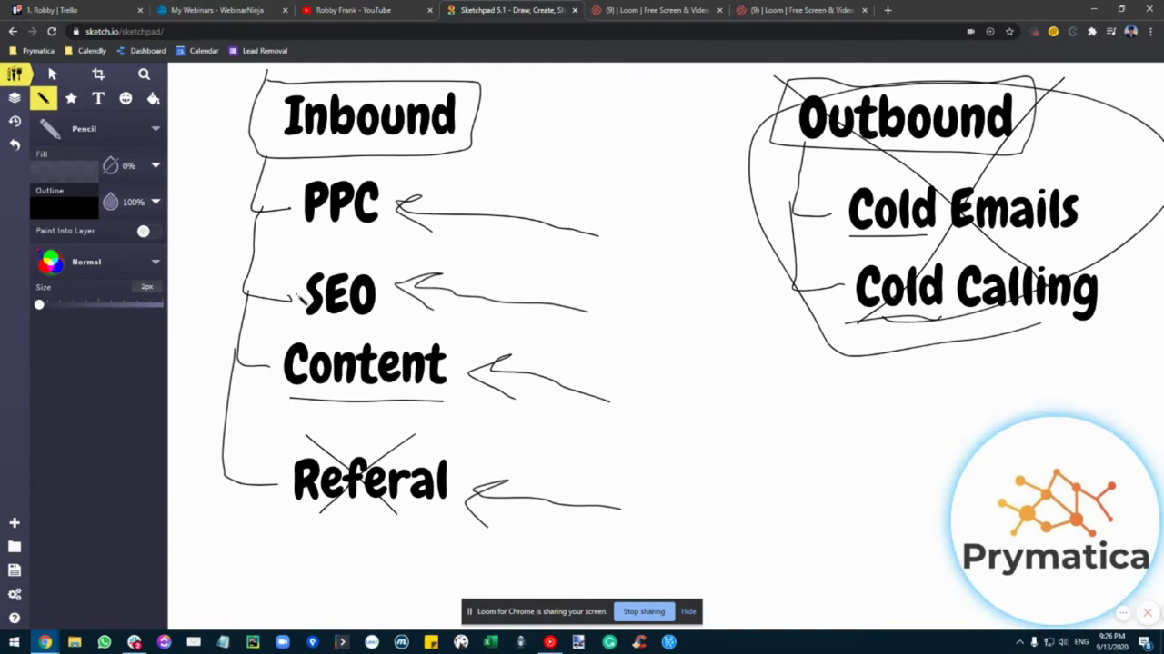
{"action": "key", "text": "ctrl+z"}
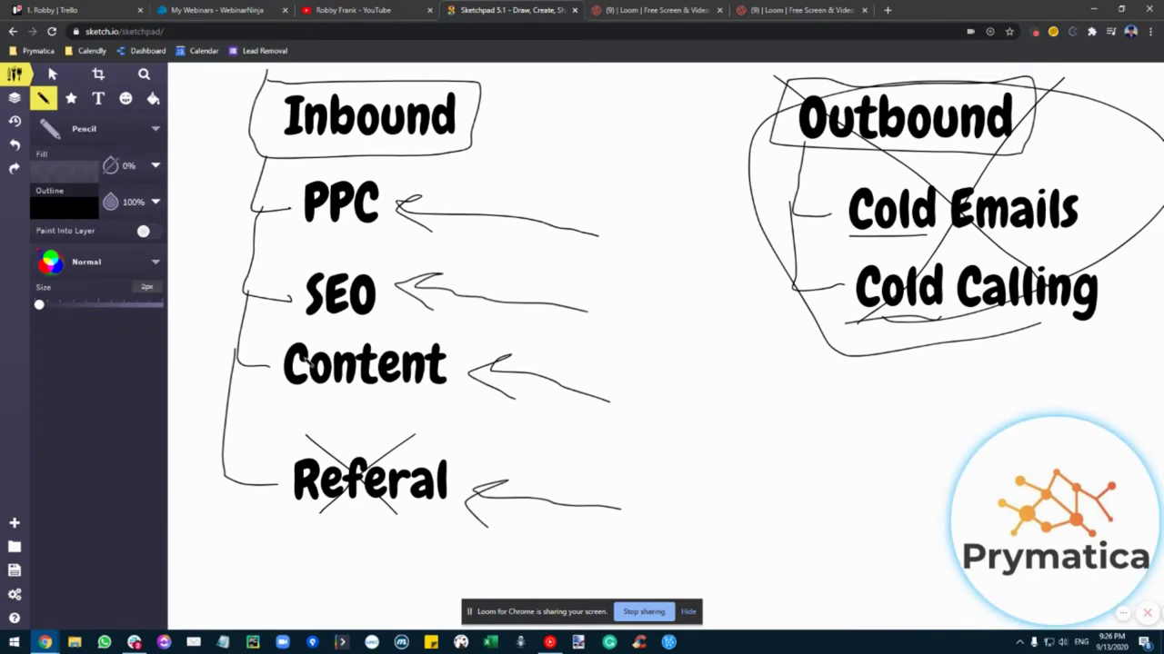
{"action": "left_click_drag", "start_coordinate": [298, 398], "coordinate": [427, 398]}
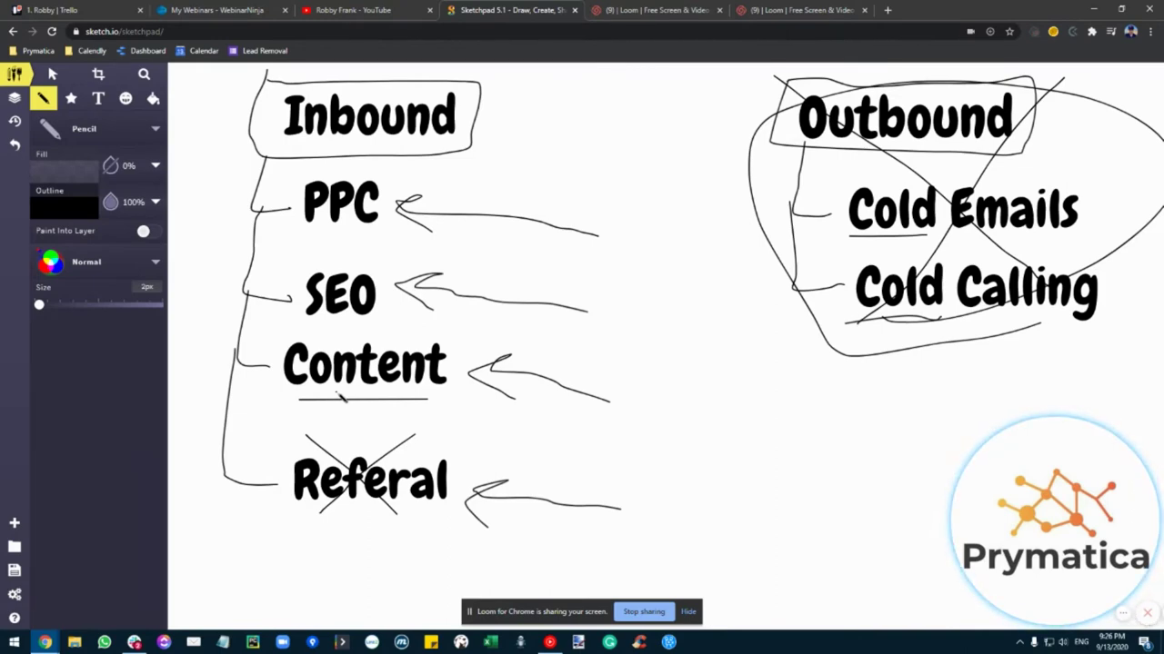
{"action": "key", "text": "ctrl+z"}
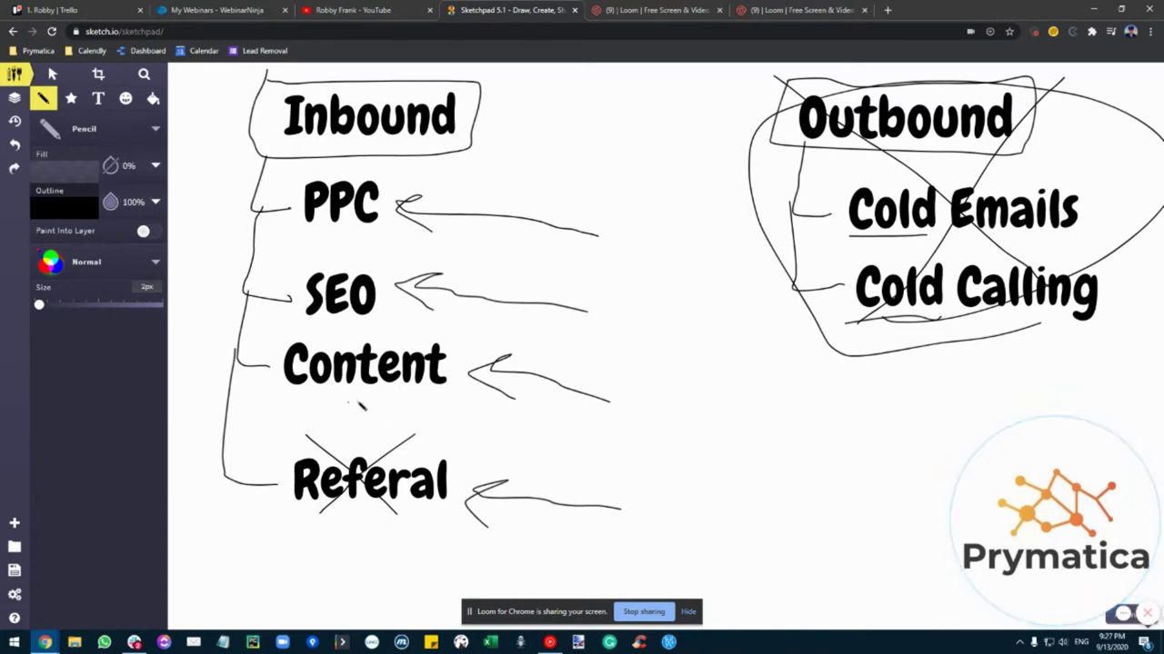
Cross out Content, SEO and PPC, each with a freehand X.
{"action": "left_click_drag", "start_coordinate": [324, 343], "coordinate": [405, 389]}
{"action": "left_click_drag", "start_coordinate": [416, 340], "coordinate": [302, 413]}
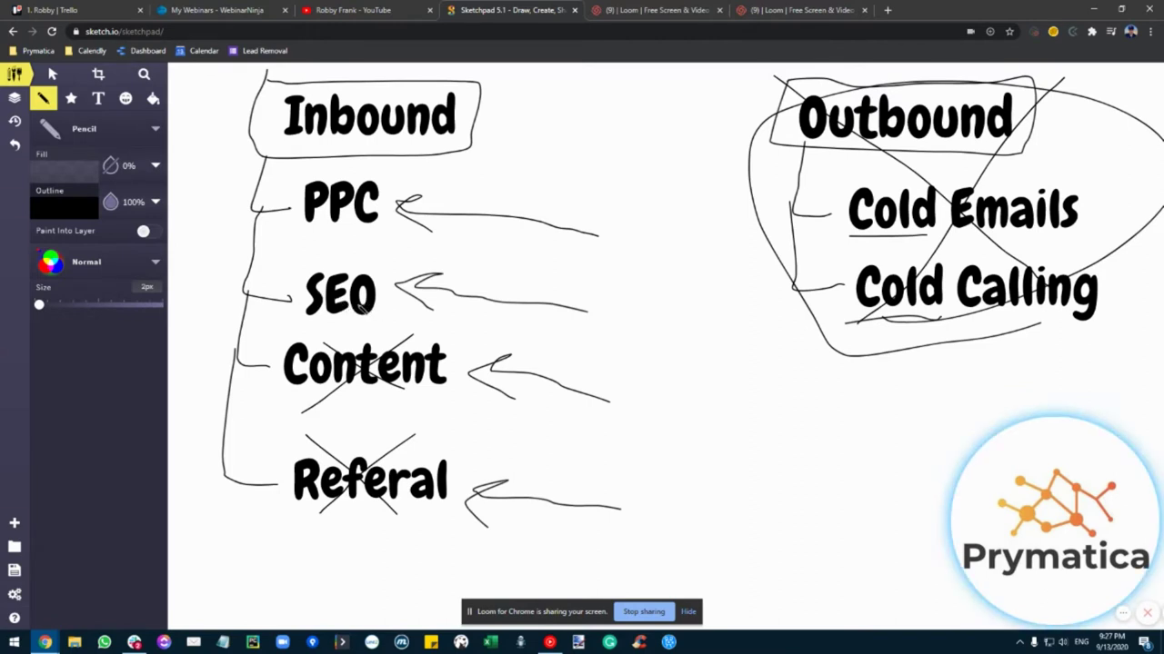
{"action": "left_click_drag", "start_coordinate": [314, 270], "coordinate": [364, 329]}
{"action": "left_click_drag", "start_coordinate": [379, 261], "coordinate": [304, 336]}
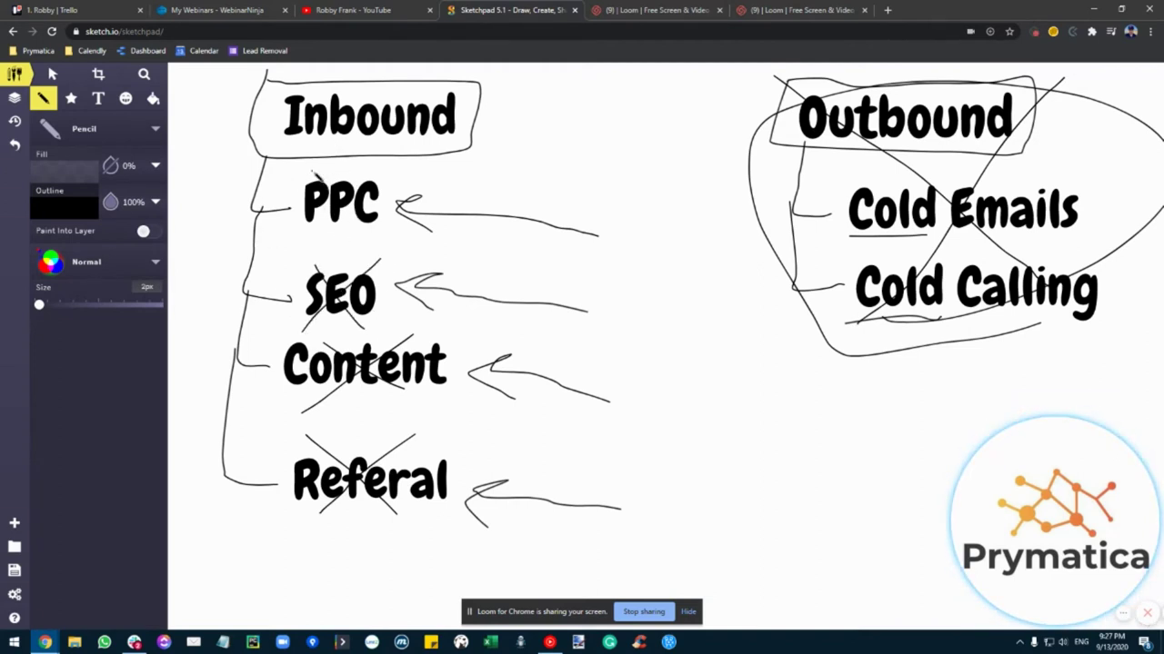
{"action": "mouse_move", "coordinate": [371, 218]}
{"action": "left_mouse_down"}
{"action": "mouse_move", "coordinate": [315, 171]}
{"action": "mouse_move", "coordinate": [320, 241]}
{"action": "left_mouse_up"}
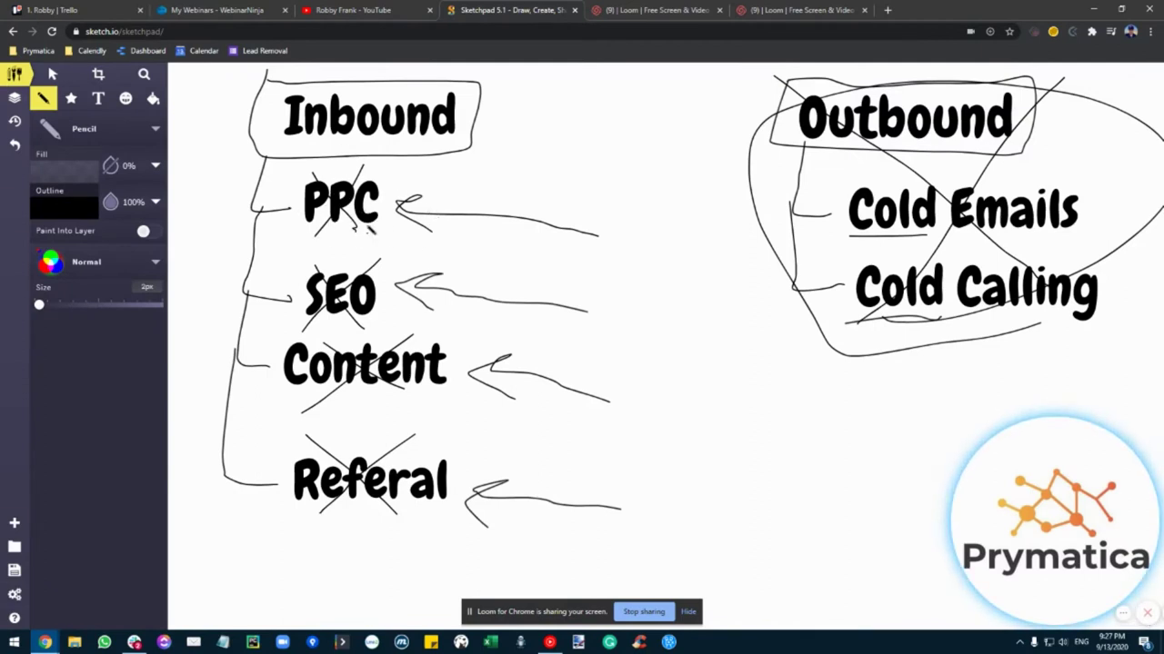
Delete the large circle and both strokes of the X from the Outbound group, keeping its heading.
{"action": "key", "text": "v"}
{"action": "left_click", "coordinate": [754, 242]}
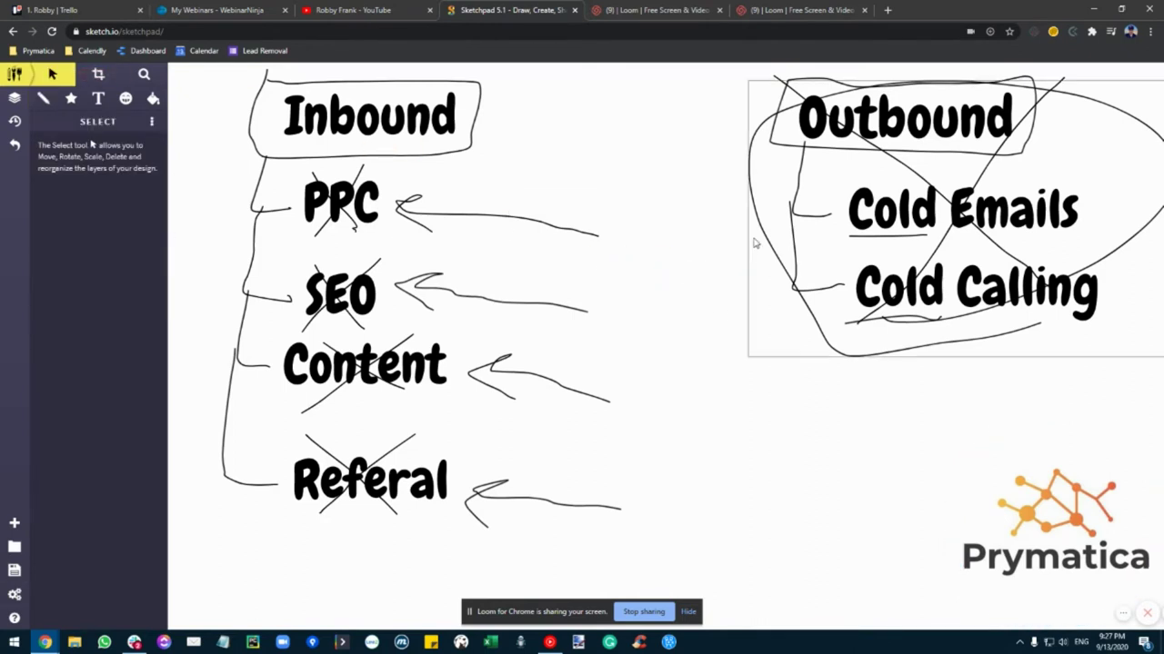
{"action": "key", "text": "Delete"}
{"action": "left_click", "coordinate": [904, 118]}
{"action": "key", "text": "Delete"}
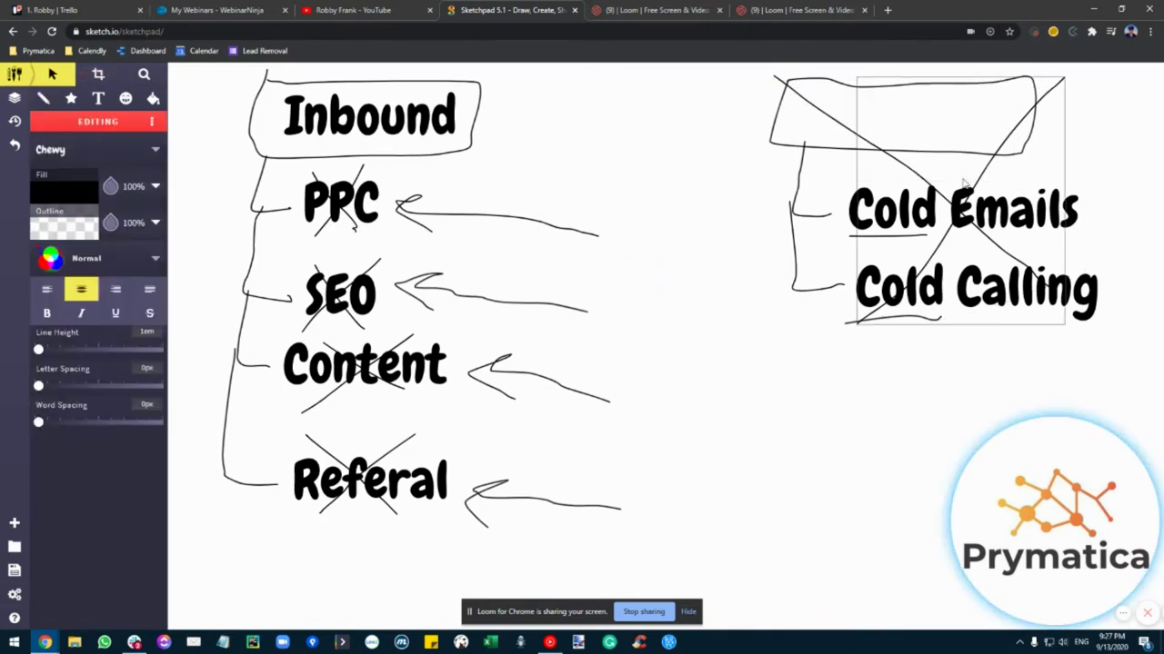
{"action": "key", "text": "ctrl+z"}
{"action": "left_click", "coordinate": [1056, 103]}
{"action": "key", "text": "Delete"}
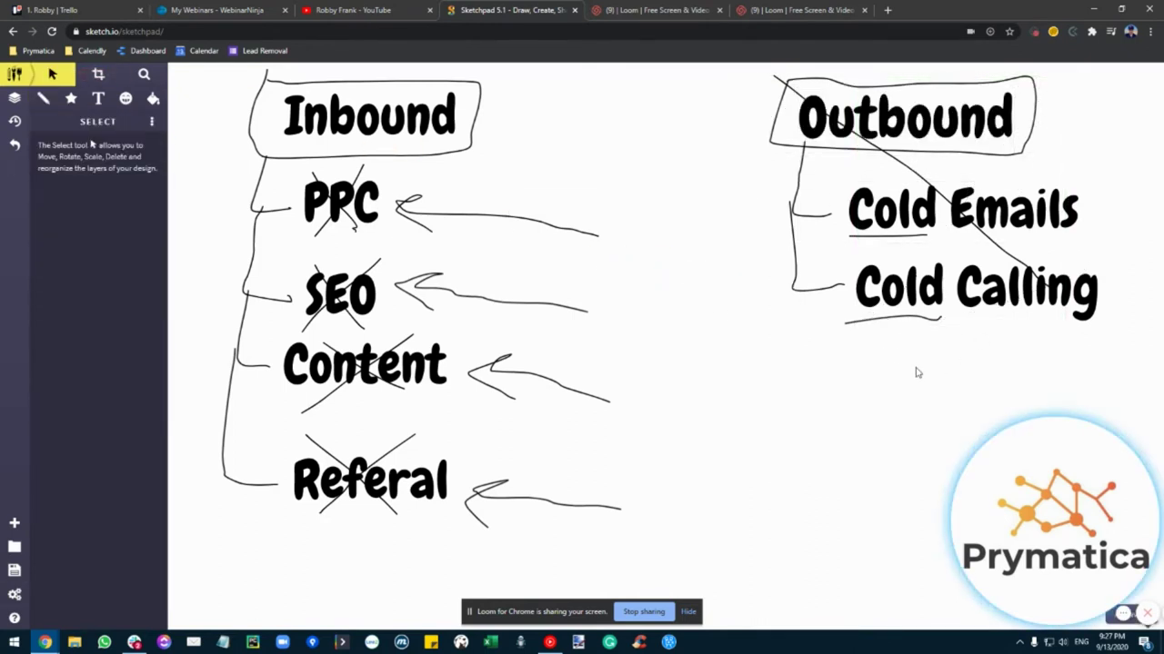
{"action": "left_click", "coordinate": [997, 249]}
{"action": "key", "text": "Delete"}
{"action": "left_click", "coordinate": [1000, 251]}
{"action": "left_click", "coordinate": [1055, 295]}
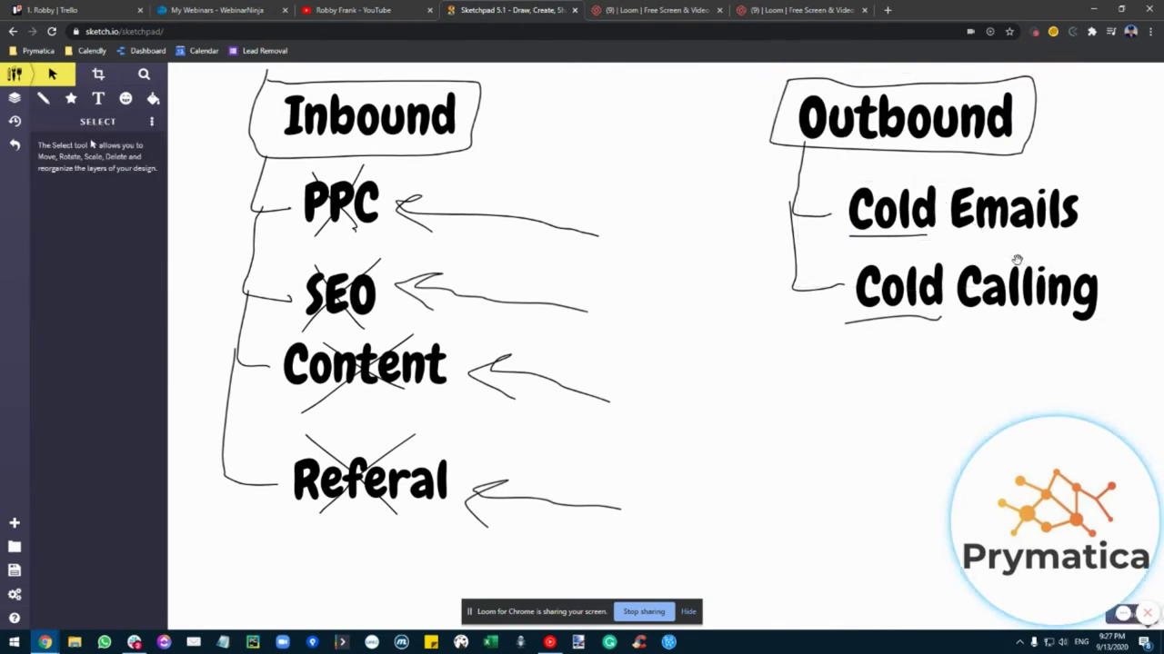
Delete the underlines beneath the word "Cold" in Cold Calling and Cold Emails.
{"action": "left_click", "coordinate": [929, 323]}
{"action": "key", "text": "Delete"}
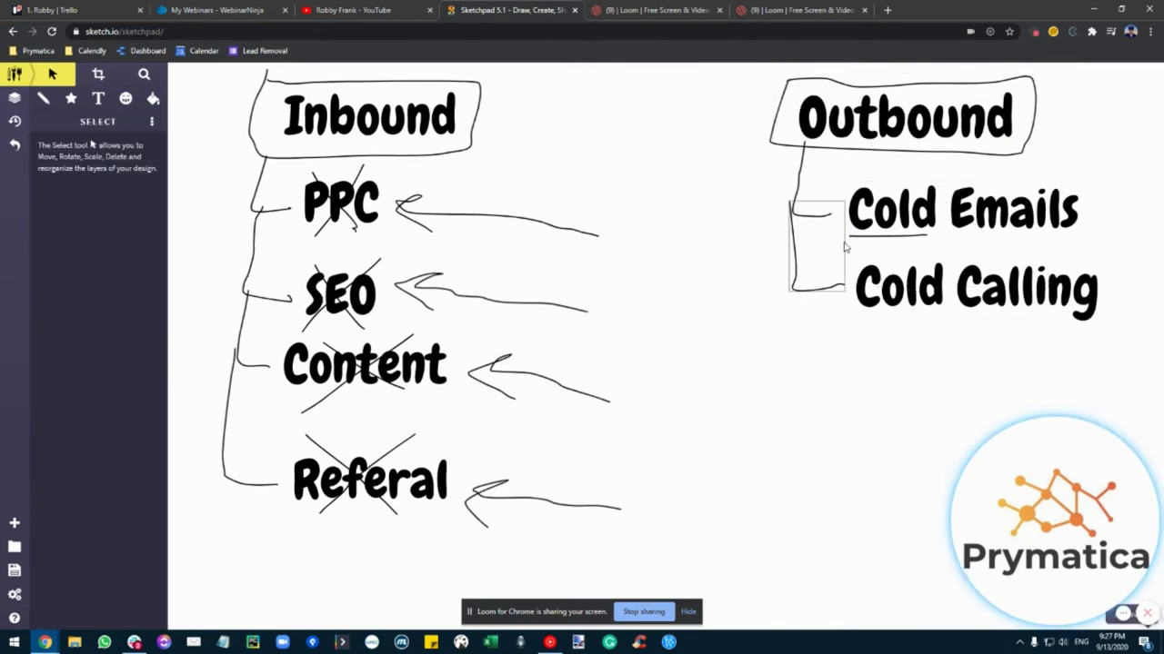
{"action": "left_click", "coordinate": [862, 241]}
{"action": "left_click", "coordinate": [858, 327]}
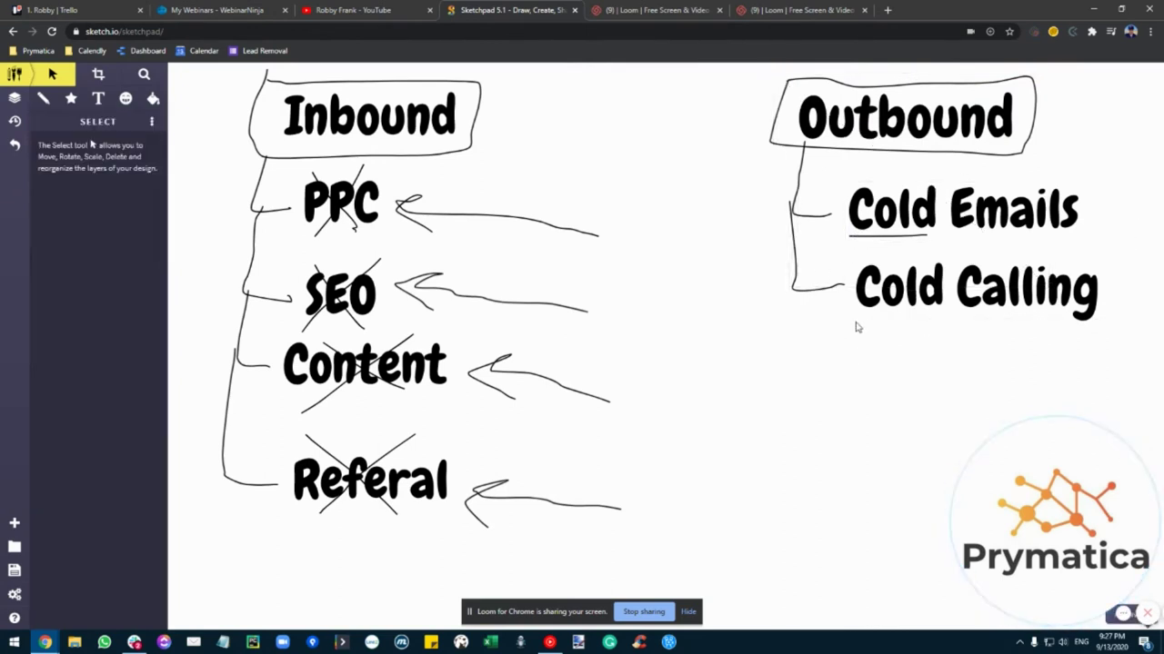
{"action": "left_click", "coordinate": [853, 241]}
{"action": "left_click", "coordinate": [853, 239]}
{"action": "left_click", "coordinate": [851, 238]}
{"action": "left_click", "coordinate": [855, 238]}
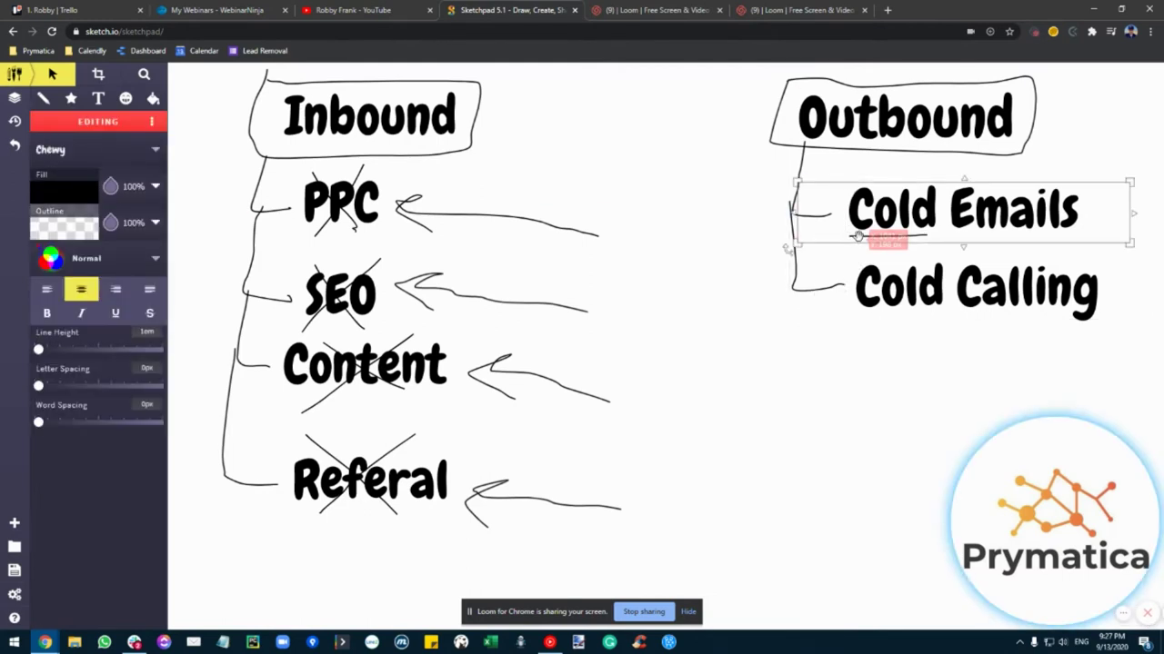
{"action": "left_click", "coordinate": [842, 240]}
{"action": "key", "text": "Delete"}
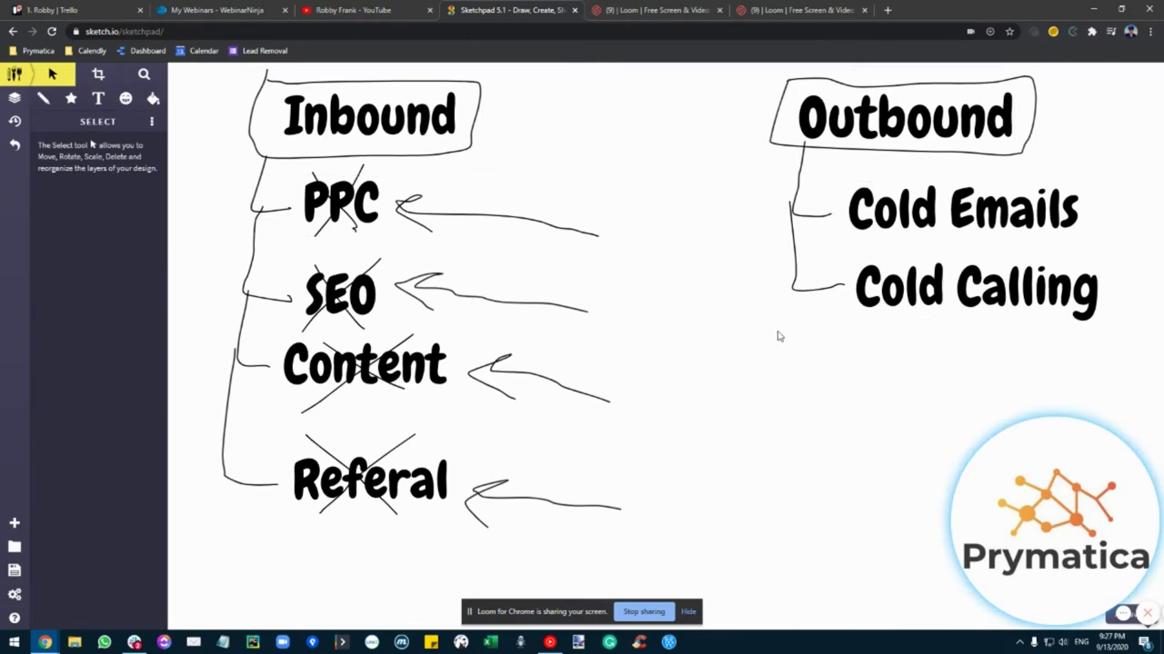
Select the whole Inbound group, scale it down to about two thirds and move it into the canvas's upper-left corner.
{"action": "left_click_drag", "start_coordinate": [656, 78], "coordinate": [305, 535]}
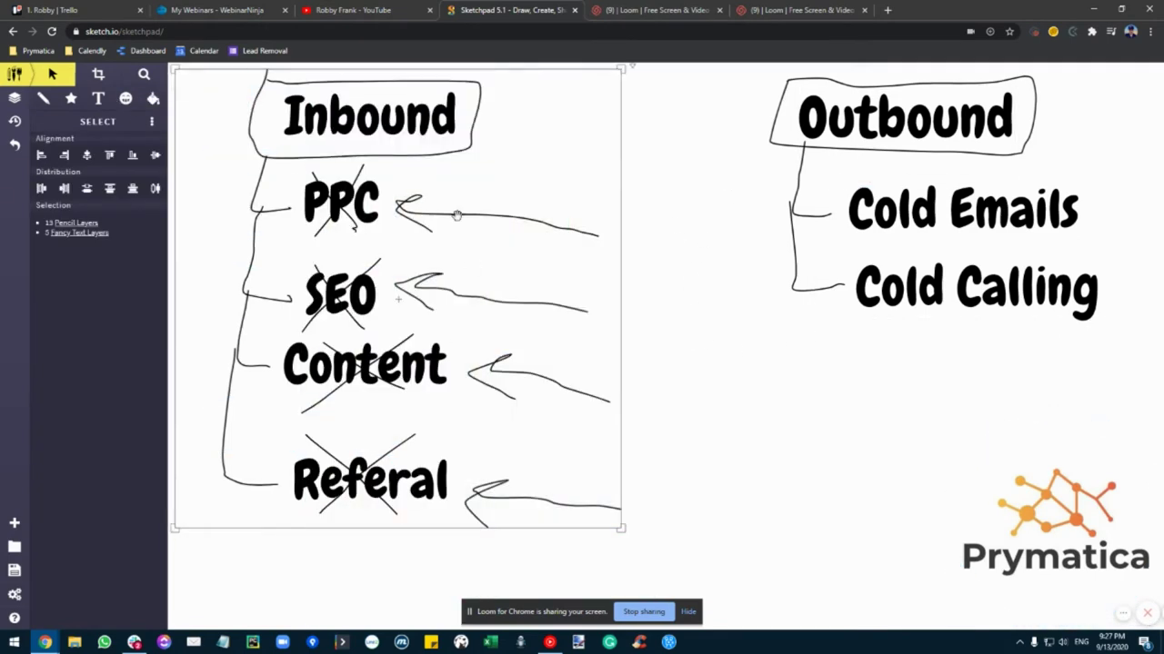
{"action": "mouse_move", "coordinate": [623, 533]}
{"action": "left_mouse_down"}
{"action": "mouse_move", "coordinate": [532, 410]}
{"action": "mouse_move", "coordinate": [619, 527]}
{"action": "left_mouse_up"}
{"action": "left_click_drag", "start_coordinate": [693, 530], "coordinate": [219, 97]}
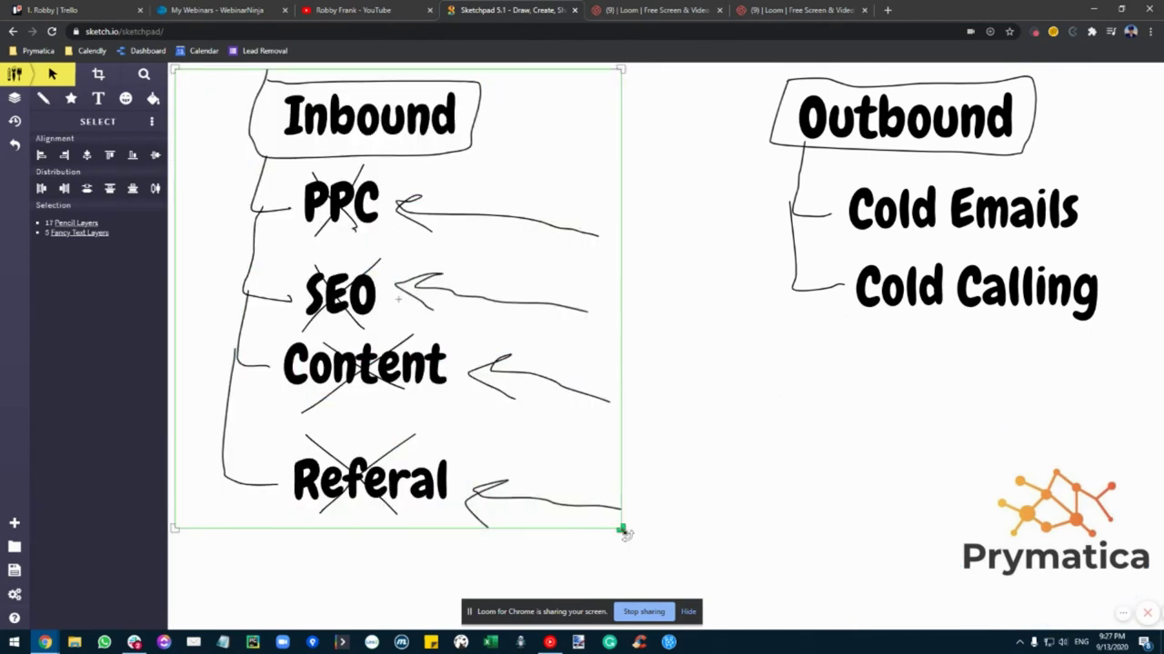
{"action": "left_click_drag", "start_coordinate": [624, 530], "coordinate": [553, 455]}
{"action": "left_click_drag", "start_coordinate": [424, 178], "coordinate": [343, 105]}
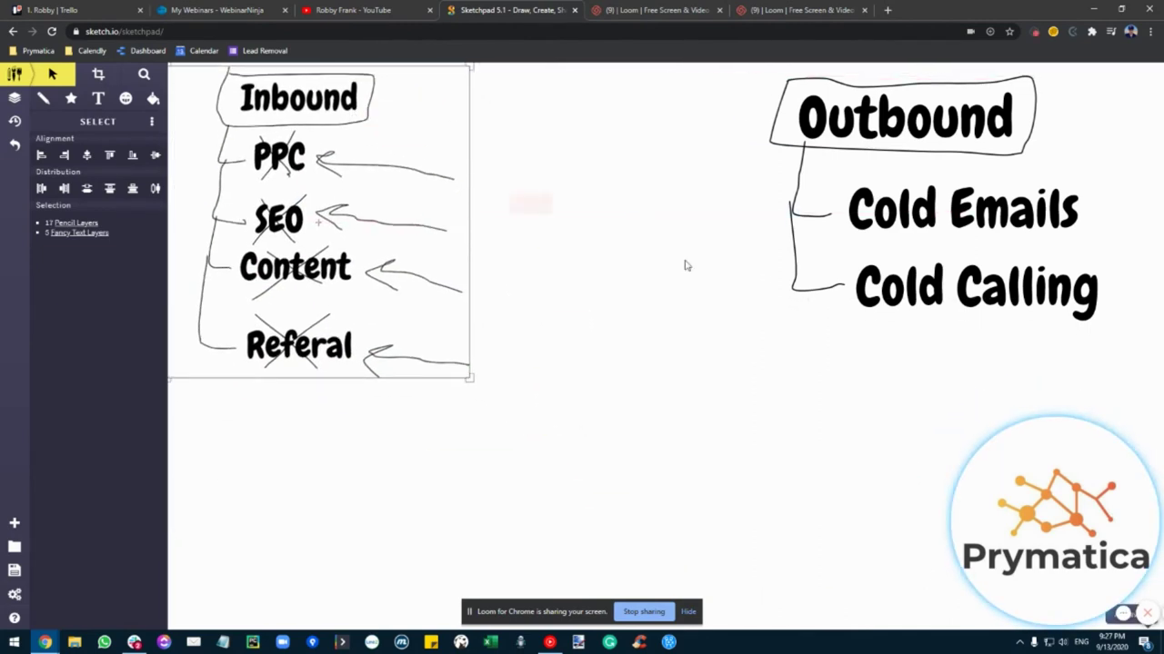
Move the whole Outbound group horizontally closer to the Inbound group.
{"action": "left_click_drag", "start_coordinate": [1028, 351], "coordinate": [762, 111]}
{"action": "left_click_drag", "start_coordinate": [950, 114], "coordinate": [772, 114]}
{"action": "left_click", "coordinate": [648, 390]}
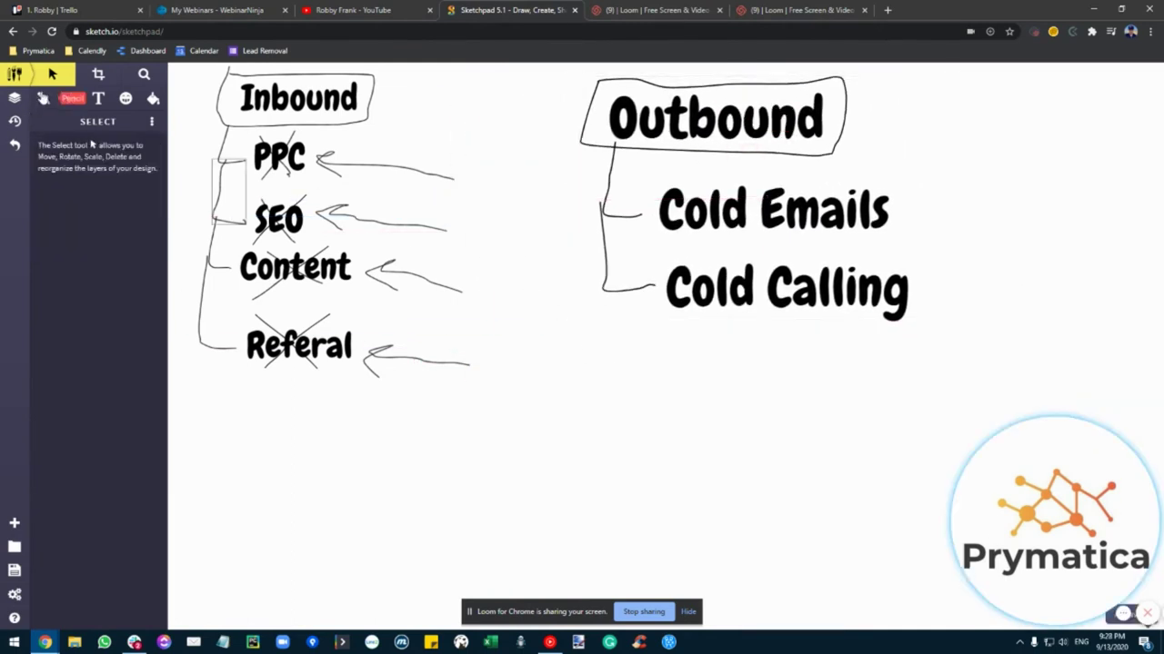
Add the text "Freedom" below Cold Calling and scale it down to a small label.
{"action": "left_click", "coordinate": [98, 98]}
{"action": "left_click", "coordinate": [648, 371]}
{"action": "type", "text": "F"}
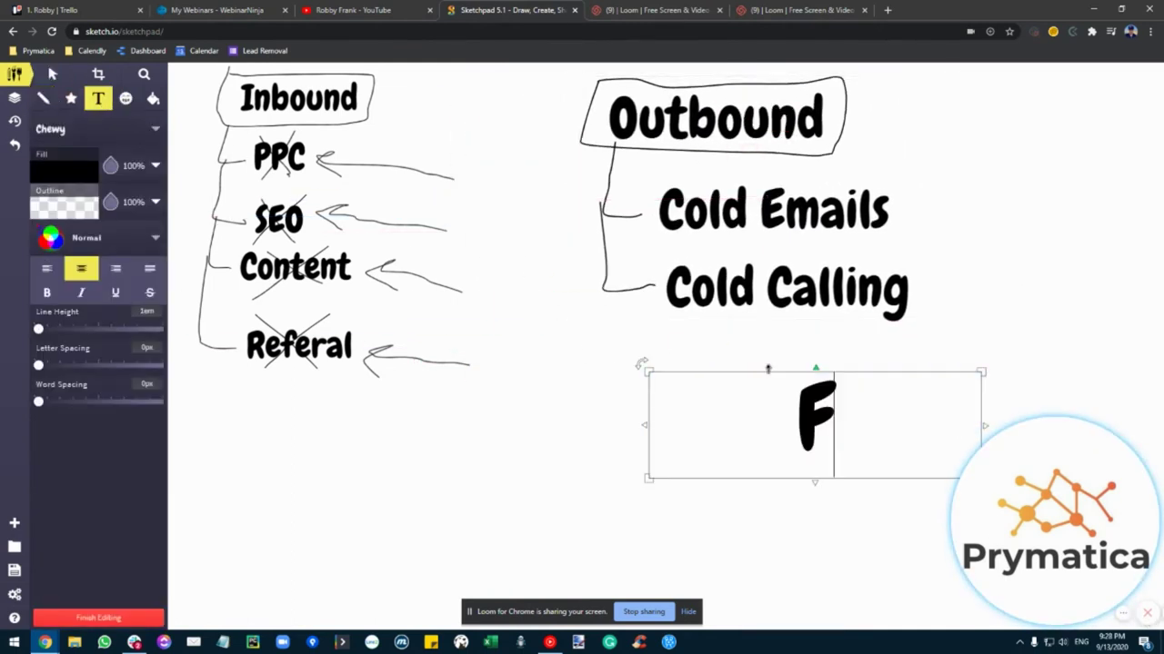
{"action": "type", "text": "reedom"}
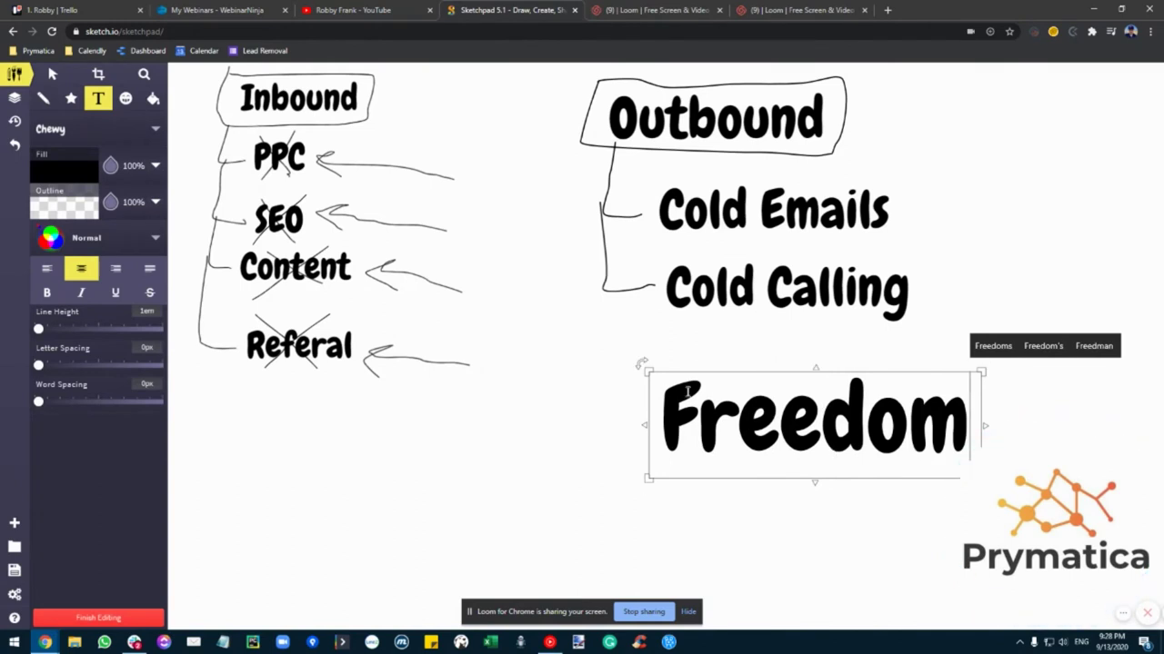
{"action": "left_click_drag", "start_coordinate": [737, 409], "coordinate": [698, 409]}
{"action": "left_click_drag", "start_coordinate": [649, 372], "coordinate": [609, 375]}
{"action": "left_click", "coordinate": [53, 74]}
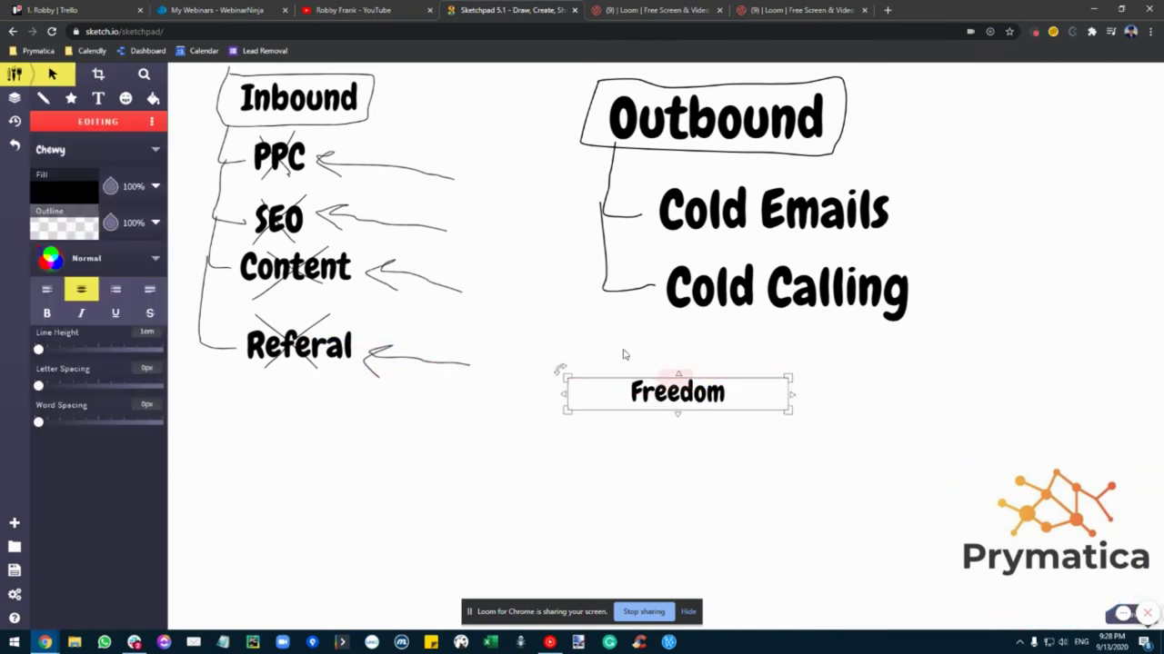
Underline the Freedom label with a Pencil stroke.
{"action": "left_click", "coordinate": [43, 98]}
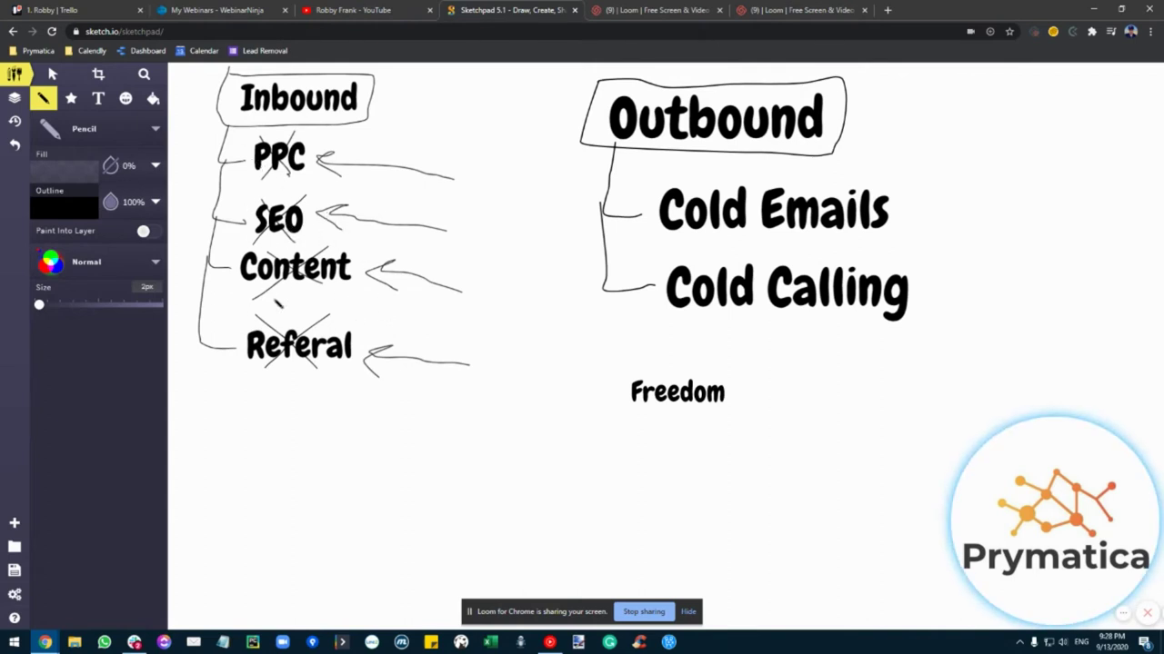
{"action": "left_click_drag", "start_coordinate": [632, 420], "coordinate": [713, 422]}
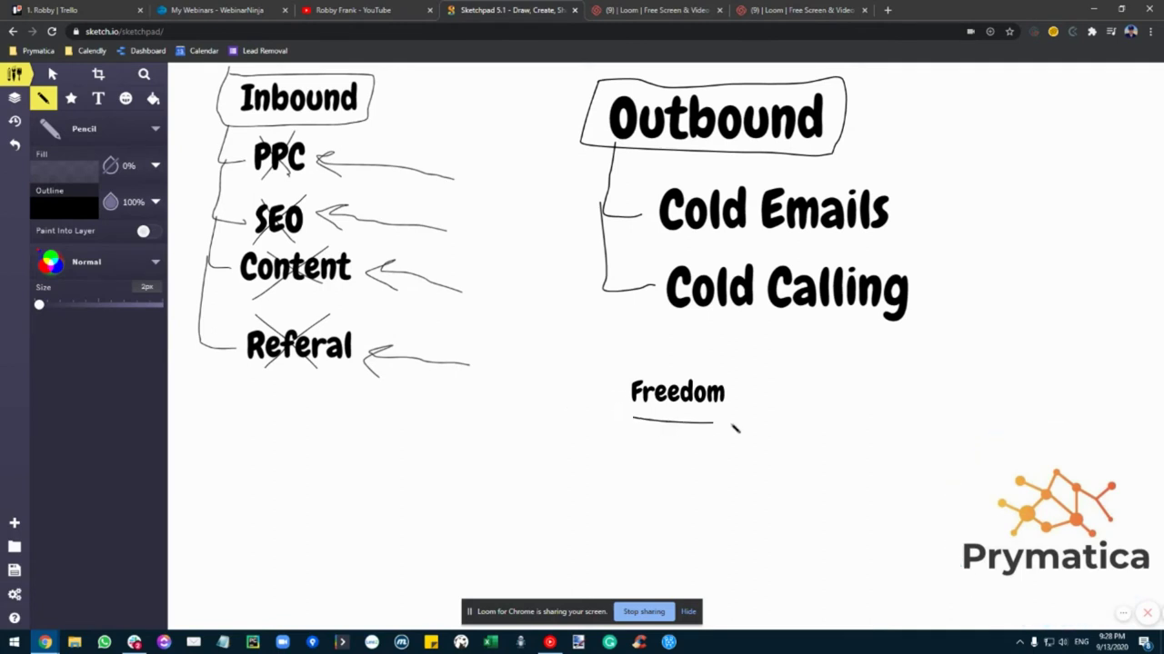
Undo the underline stroke and move the Freedom label up and across to sit closer beneath Cold Calling.
{"action": "key", "text": "ctrl+z"}
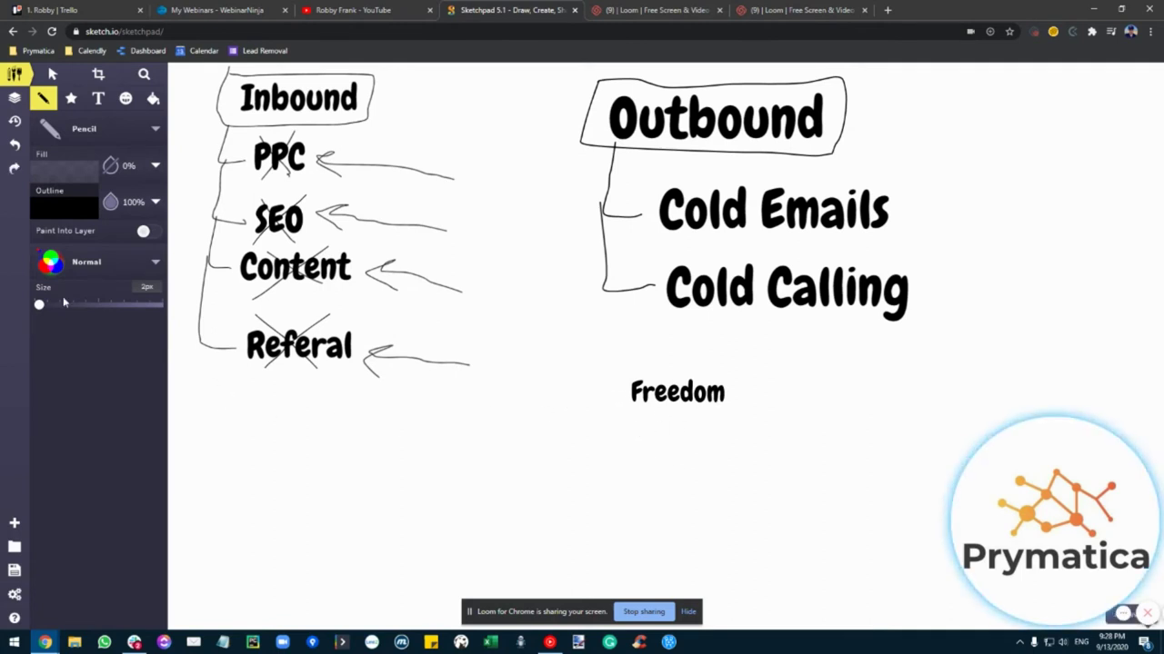
{"action": "left_click", "coordinate": [52, 75]}
{"action": "mouse_move", "coordinate": [676, 391]}
{"action": "left_mouse_down"}
{"action": "mouse_move", "coordinate": [575, 405]}
{"action": "mouse_move", "coordinate": [655, 405]}
{"action": "mouse_move", "coordinate": [690, 338]}
{"action": "mouse_move", "coordinate": [720, 362]}
{"action": "left_mouse_up"}
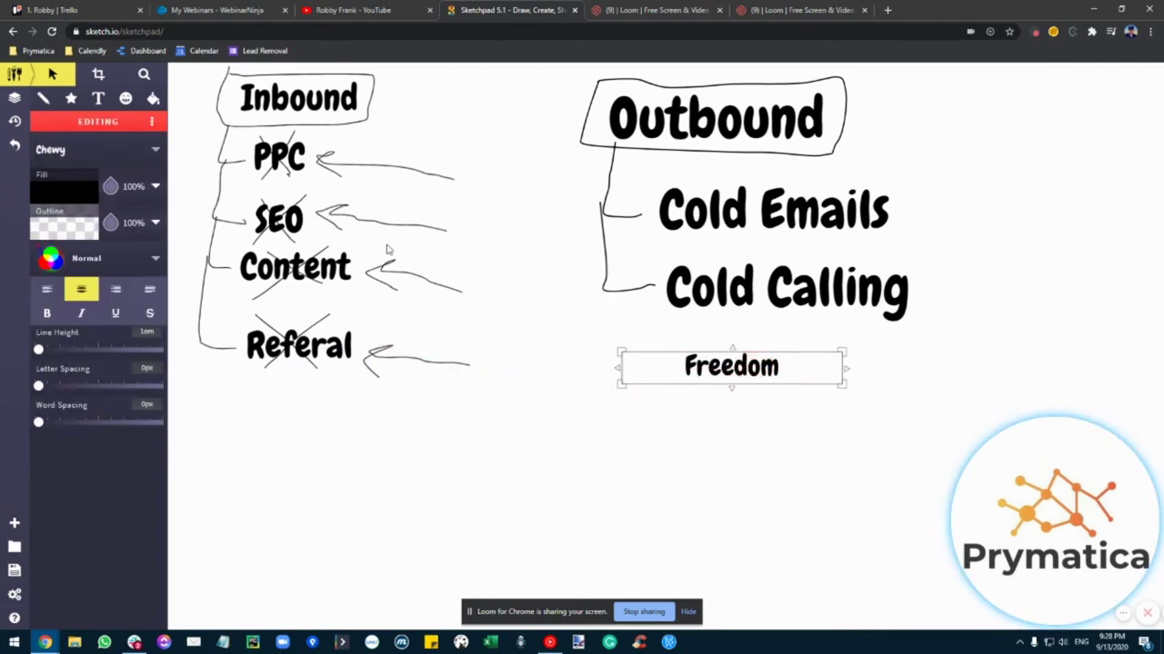
{"action": "left_click", "coordinate": [125, 98]}
{"action": "left_click", "coordinate": [43, 98]}
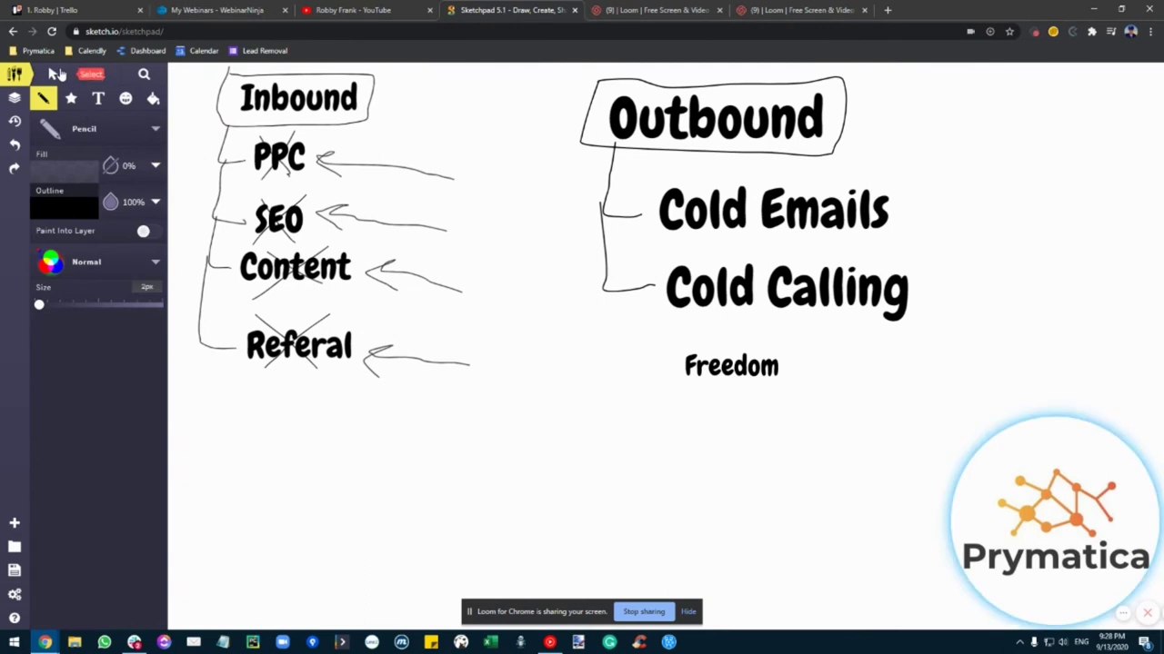
Duplicate the Freedom label directly below itself and change the copy's text to "Audience".
{"action": "left_click", "coordinate": [53, 73]}
{"action": "left_click", "coordinate": [837, 375]}
{"action": "left_click_drag", "start_coordinate": [845, 382], "coordinate": [854, 397]}
{"action": "left_click_drag", "start_coordinate": [743, 375], "coordinate": [745, 414]}
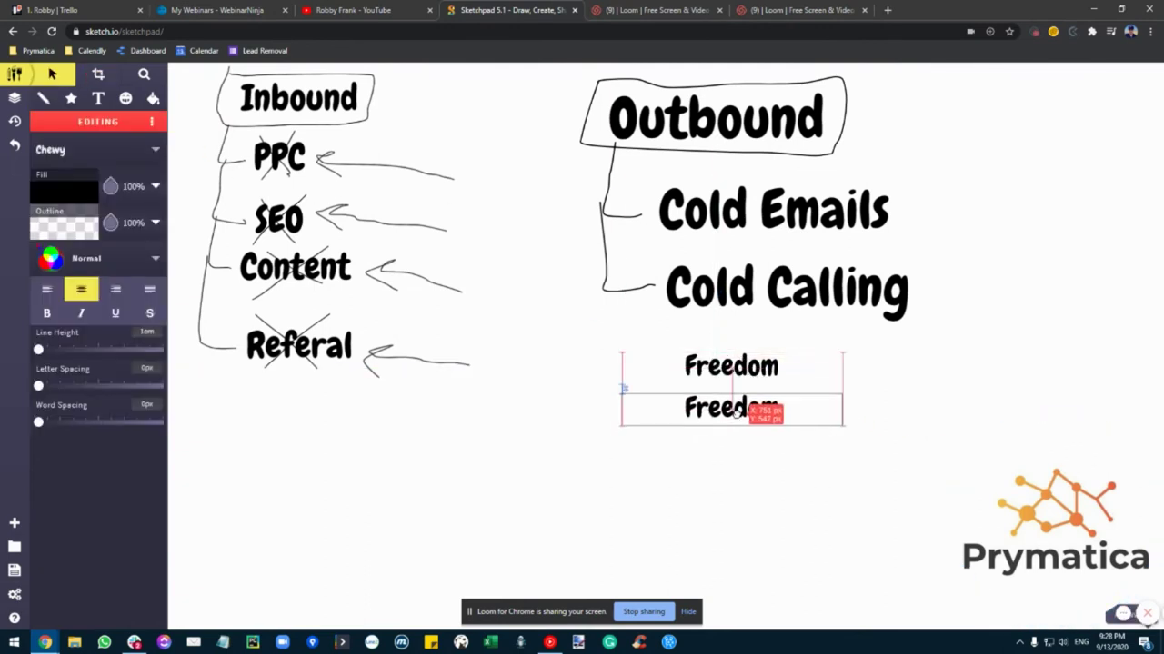
{"action": "double_click", "coordinate": [732, 408]}
{"action": "type", "text": "Audience"}
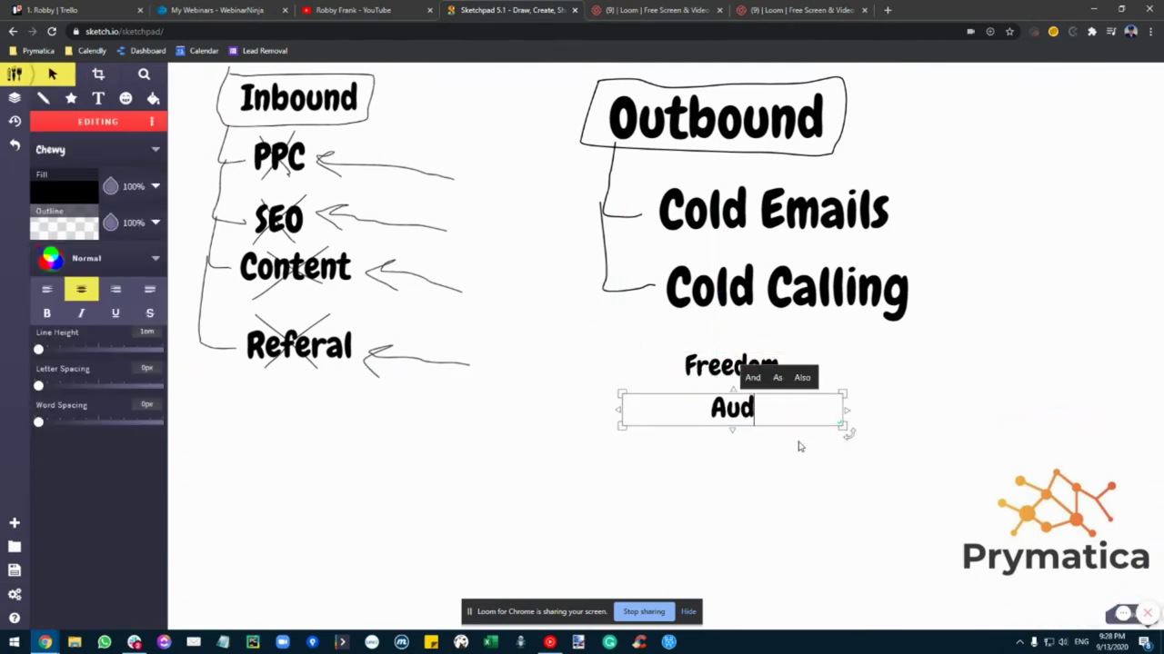
{"action": "left_click", "coordinate": [665, 451]}
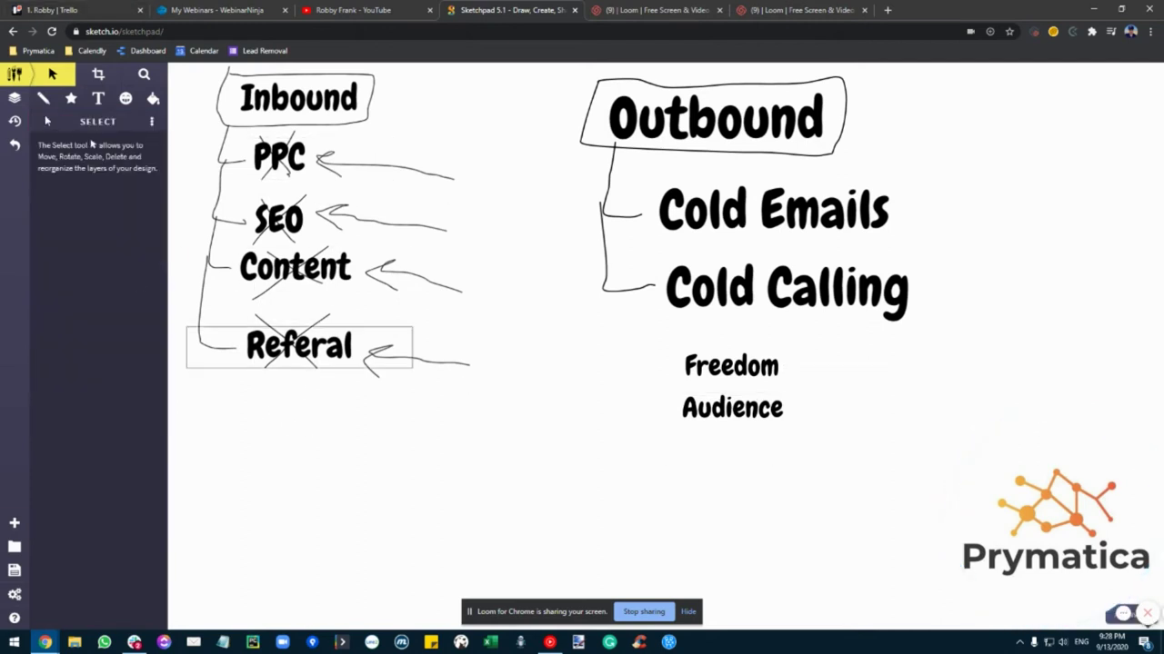
Outline the Inbound channels and box PPC with temporary Pencil strokes, undoing each of them.
{"action": "left_click", "coordinate": [43, 98]}
{"action": "left_click_drag", "start_coordinate": [234, 189], "coordinate": [218, 360]}
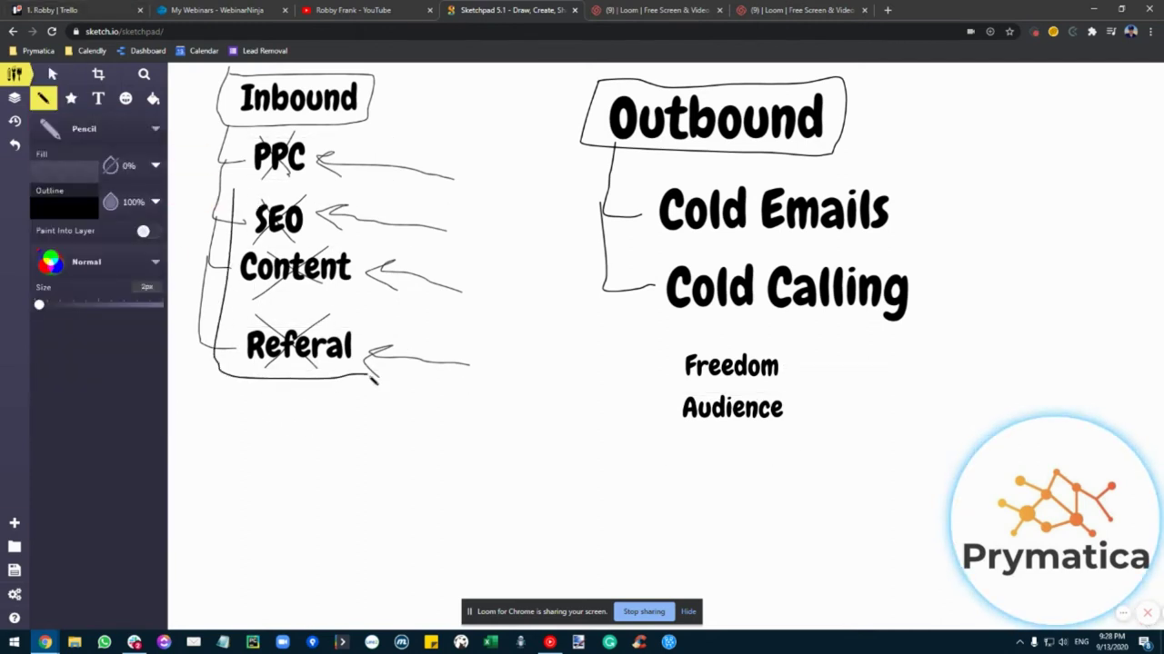
{"action": "key", "text": "ctrl+z"}
{"action": "mouse_move", "coordinate": [247, 136]}
{"action": "left_mouse_down"}
{"action": "mouse_move", "coordinate": [243, 180]}
{"action": "mouse_move", "coordinate": [322, 140]}
{"action": "mouse_move", "coordinate": [256, 135]}
{"action": "mouse_move", "coordinate": [284, 138]}
{"action": "mouse_move", "coordinate": [311, 195]}
{"action": "mouse_move", "coordinate": [251, 153]}
{"action": "left_mouse_up"}
{"action": "key", "text": "ctrl+z"}
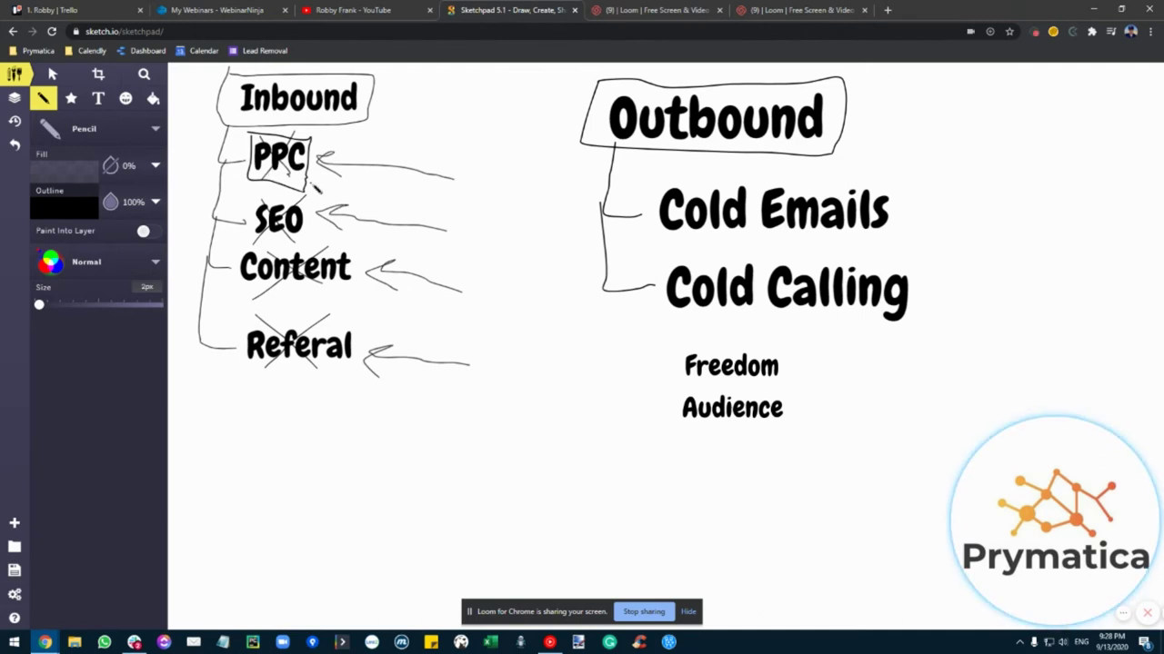
{"action": "key", "text": "ctrl+z"}
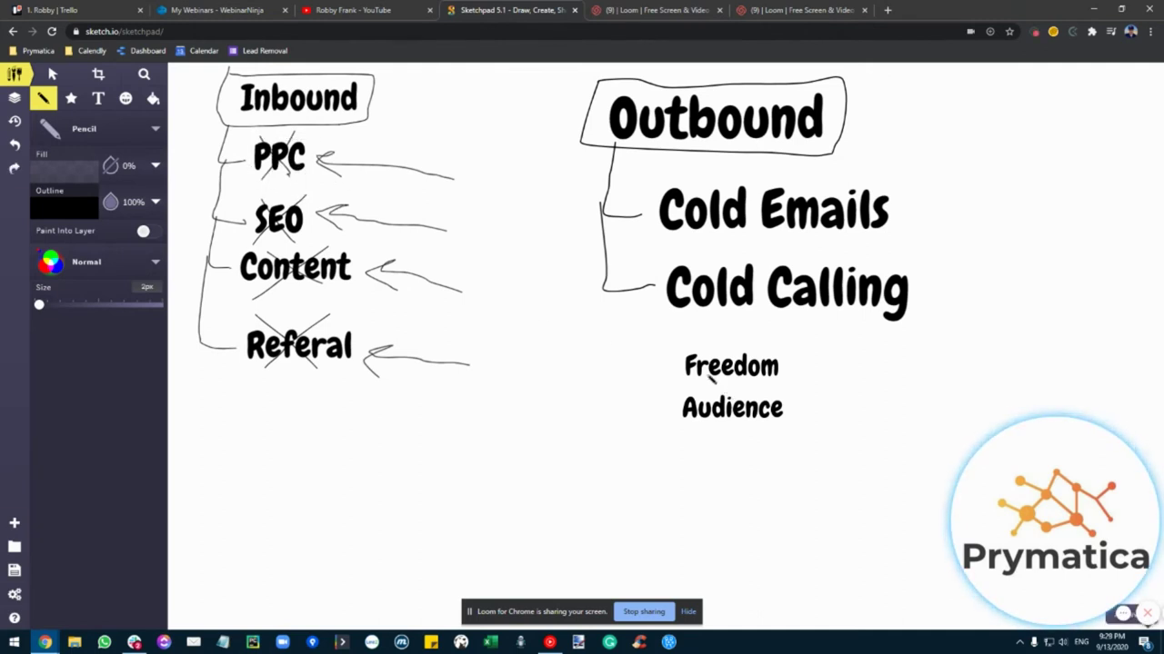
Mark the Freedom and Audience labels with temporary Pencil strokes, undoing each one.
{"action": "left_click_drag", "start_coordinate": [668, 409], "coordinate": [792, 346]}
{"action": "key", "text": "ctrl+z"}
{"action": "left_click_drag", "start_coordinate": [680, 345], "coordinate": [631, 408]}
{"action": "key", "text": "ctrl+z"}
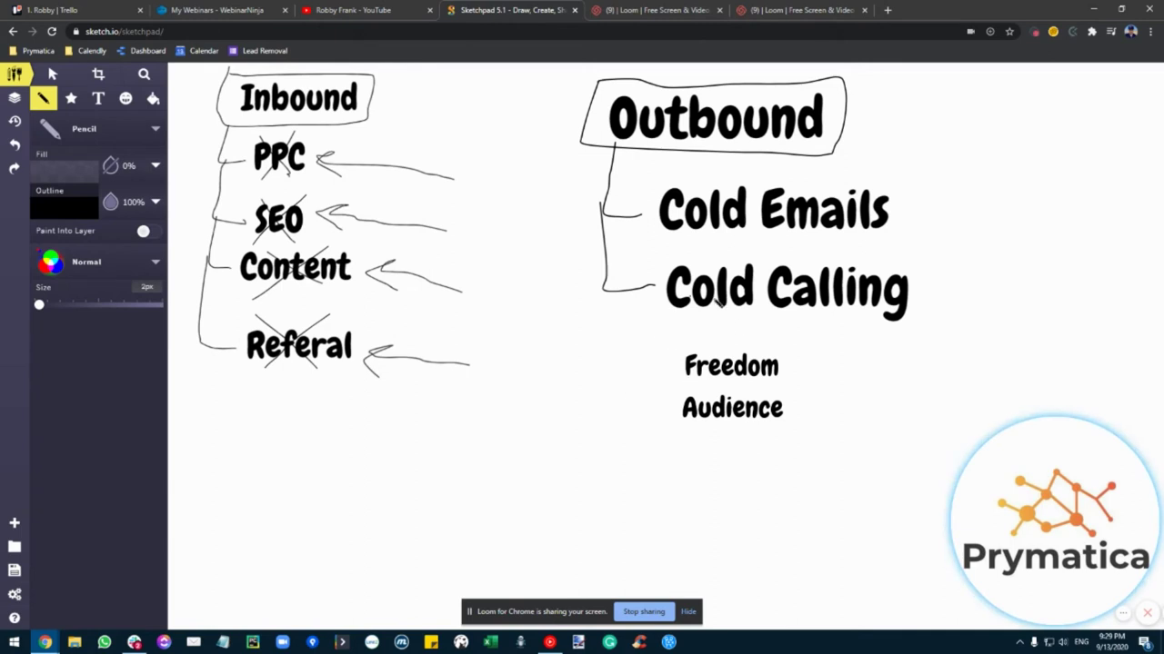
Duplicate the Audience label and place the copy directly below it.
{"action": "left_click", "coordinate": [52, 73]}
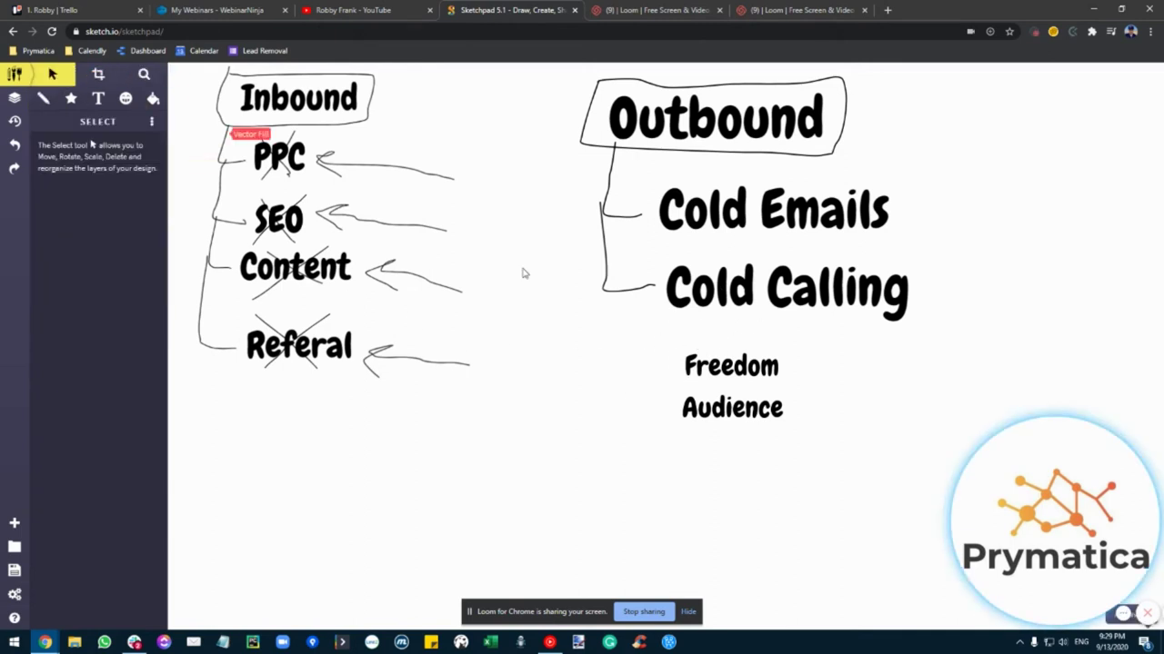
{"action": "left_click", "coordinate": [746, 420]}
{"action": "left_click_drag", "start_coordinate": [747, 431], "coordinate": [748, 461]}
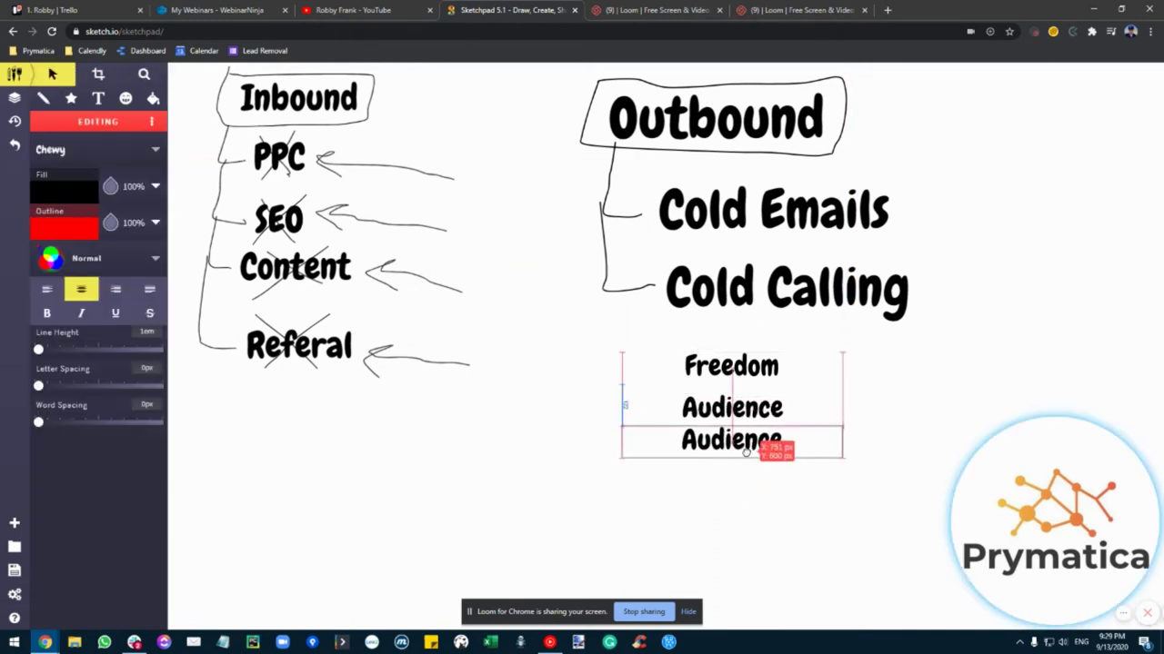
{"action": "key", "text": "Escape"}
Replace the lower Audience copy's text with "Measure / Predict".
{"action": "double_click", "coordinate": [747, 459]}
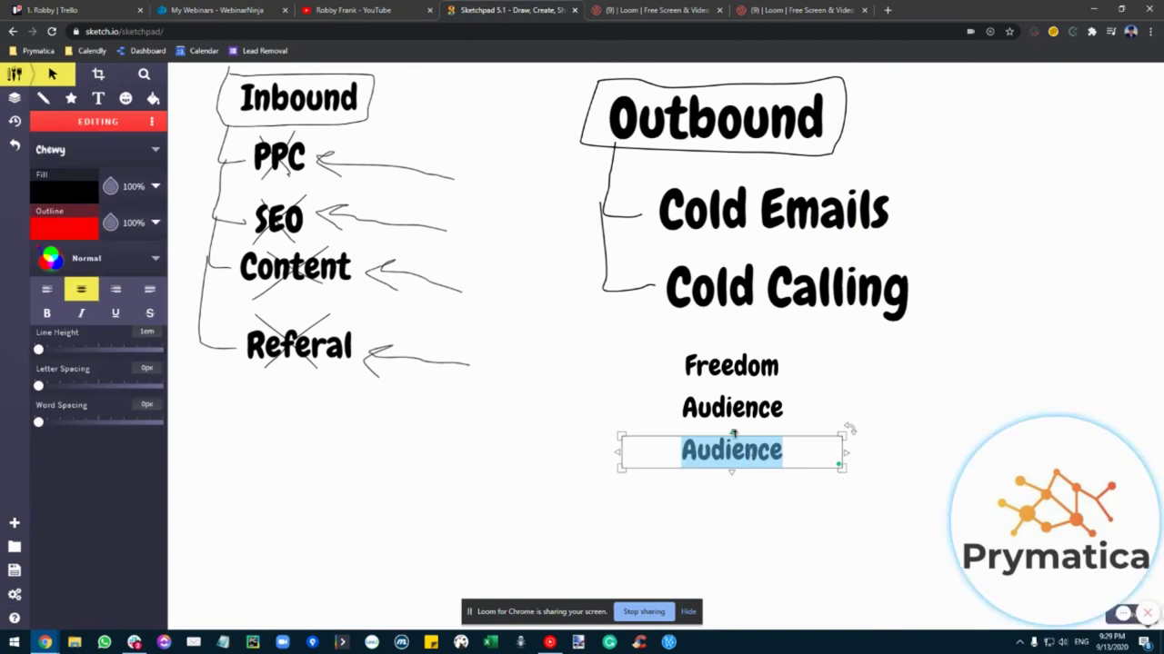
{"action": "key", "text": "BackSpace"}
{"action": "type", "text": "Measure /"}
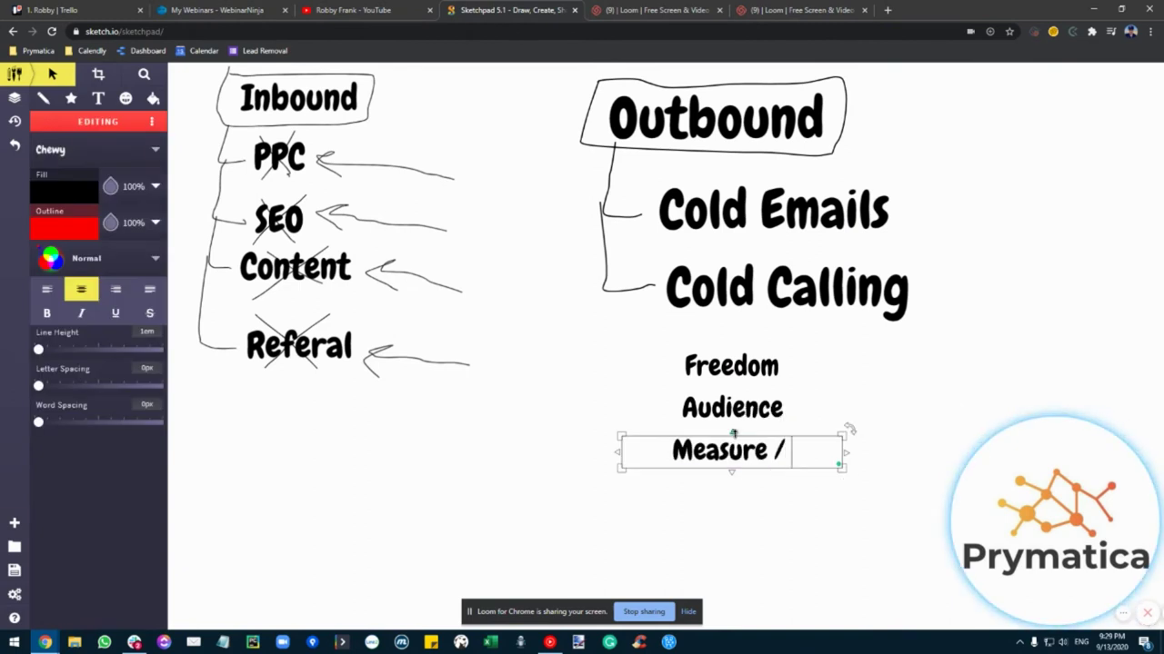
{"action": "type", "text": " Estima"}
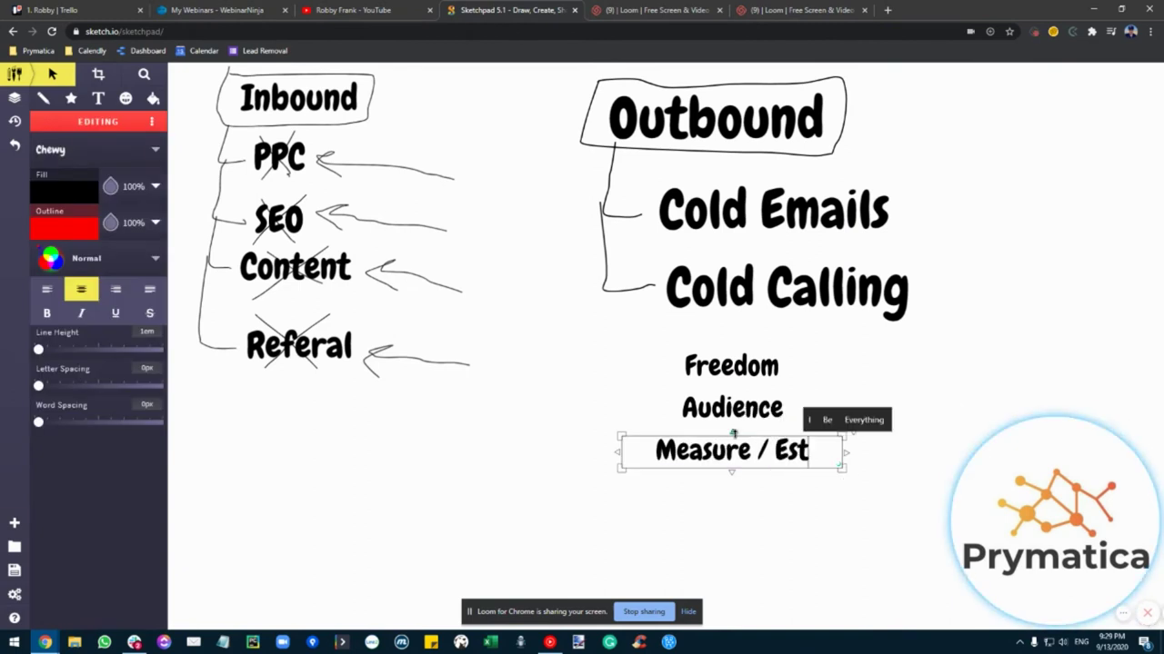
{"action": "key", "text": "BackSpace"}
{"action": "key", "text": "BackSpace"}
{"action": "key", "text": "BackSpace"}
{"action": "key", "text": "BackSpace"}
{"action": "key", "text": "BackSpace"}
{"action": "key", "text": "BackSpace"}
{"action": "type", "text": "Predict"}
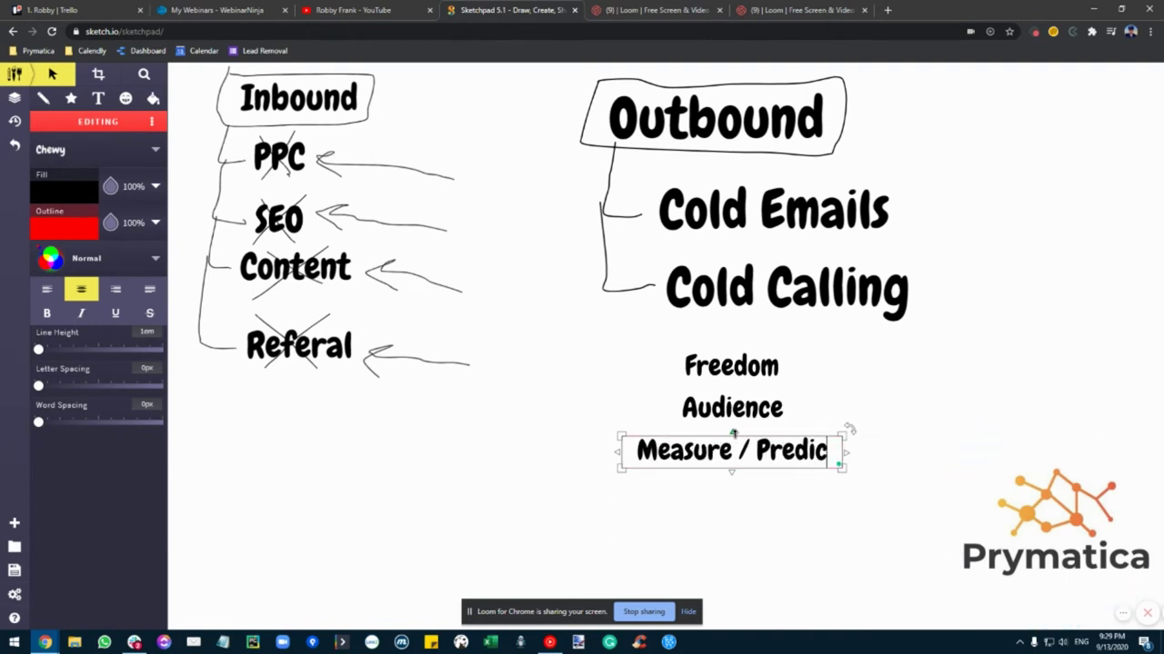
{"action": "left_click", "coordinate": [730, 514]}
Shift Measure / Predict so its text starts in line with the labels above, and nudge Freedom slightly down.
{"action": "left_click_drag", "start_coordinate": [720, 466], "coordinate": [766, 463]}
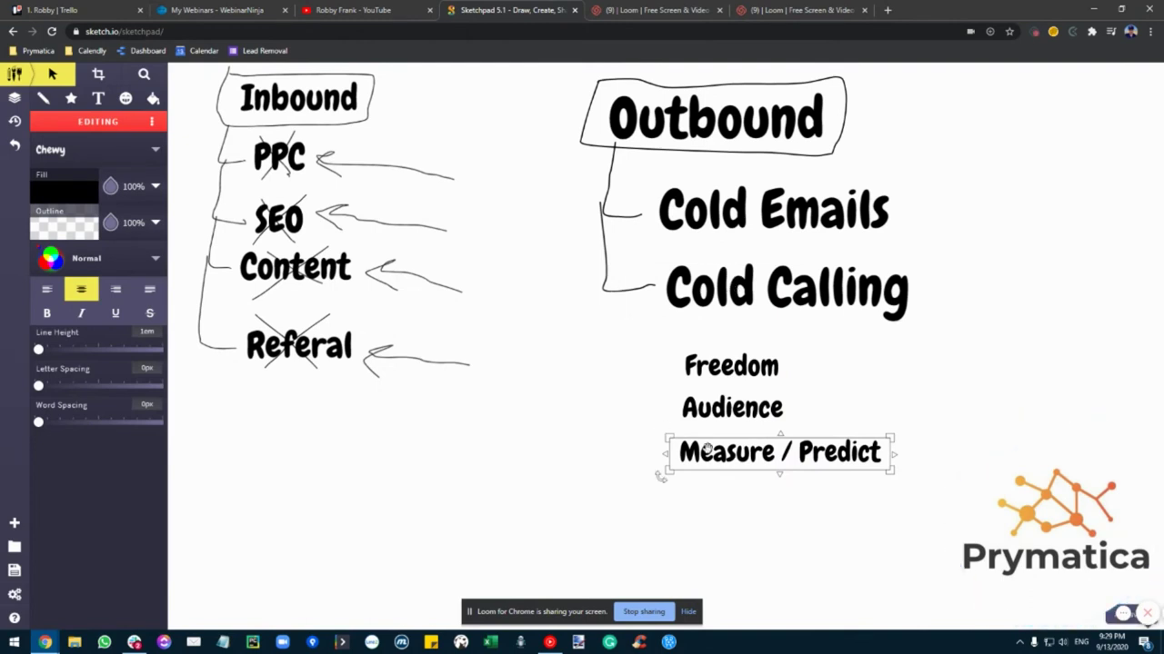
{"action": "left_click", "coordinate": [738, 486]}
{"action": "left_click_drag", "start_coordinate": [728, 456], "coordinate": [725, 452]}
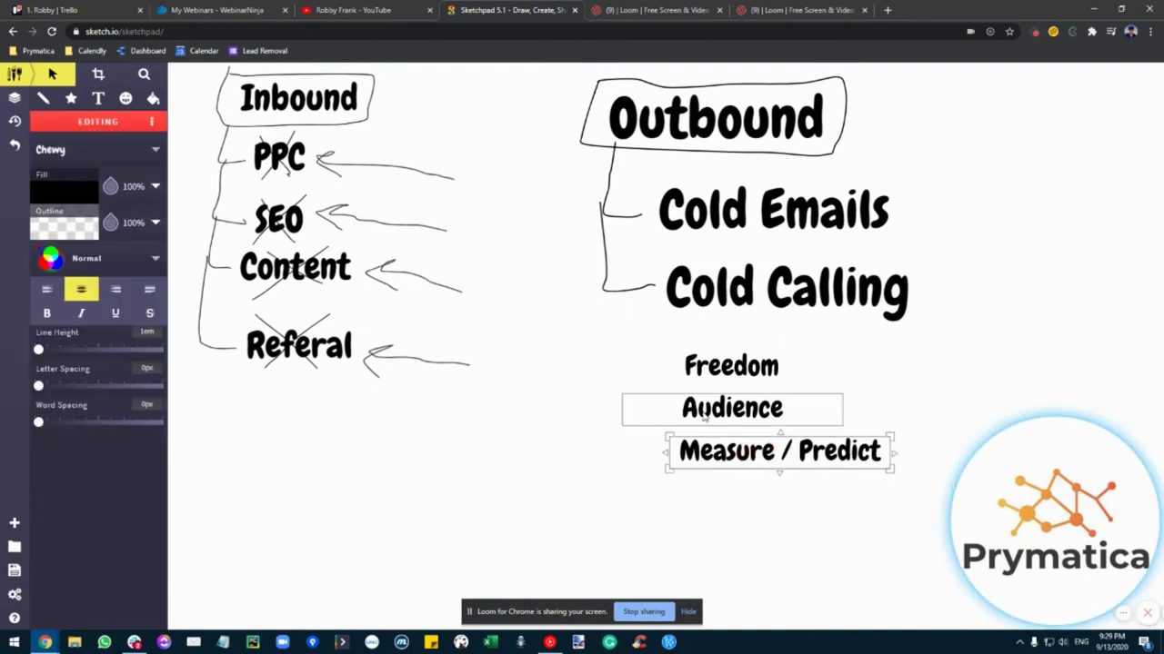
{"action": "left_click", "coordinate": [523, 464]}
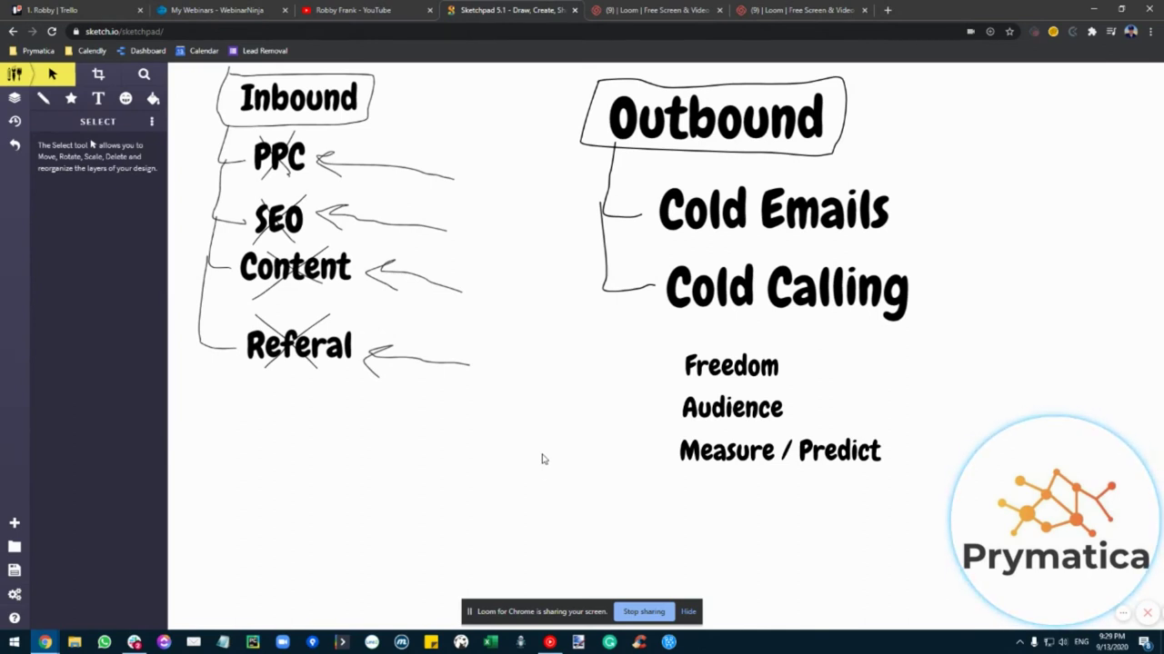
{"action": "left_click_drag", "start_coordinate": [757, 448], "coordinate": [759, 445]}
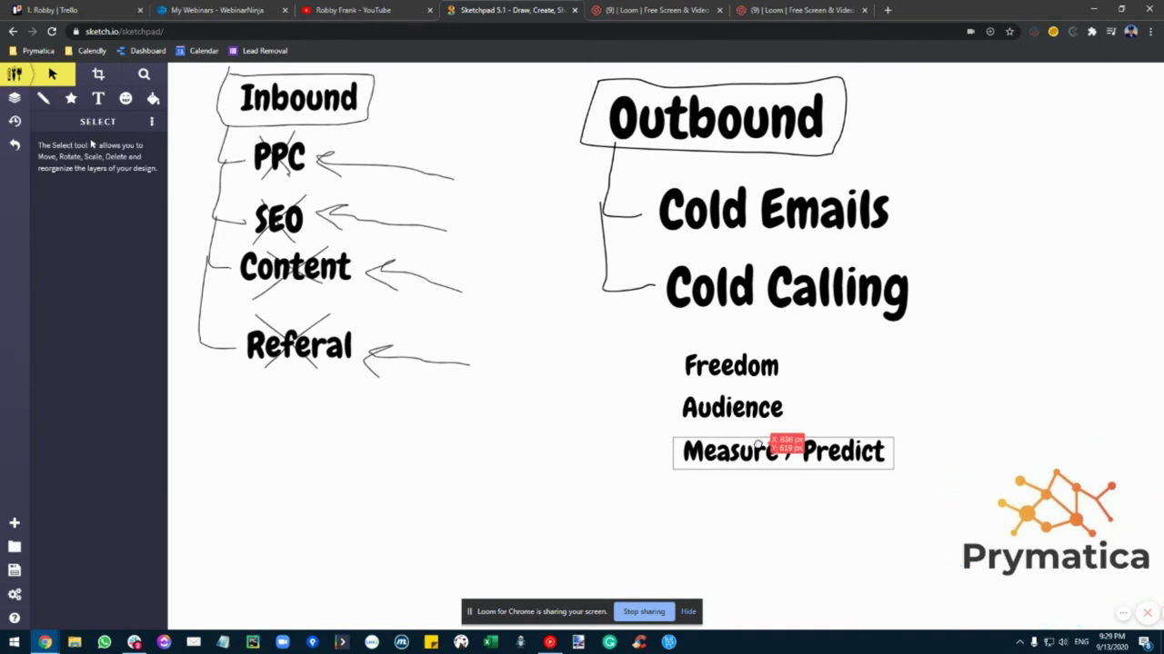
{"action": "left_click_drag", "start_coordinate": [739, 361], "coordinate": [738, 375]}
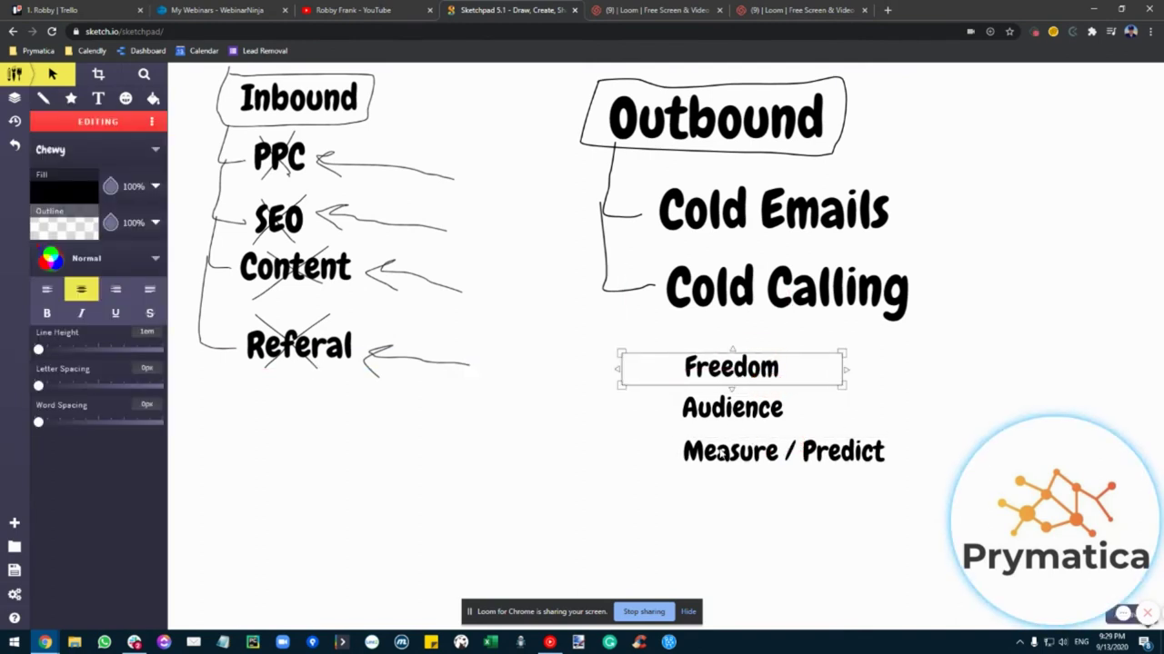
{"action": "left_click", "coordinate": [671, 474]}
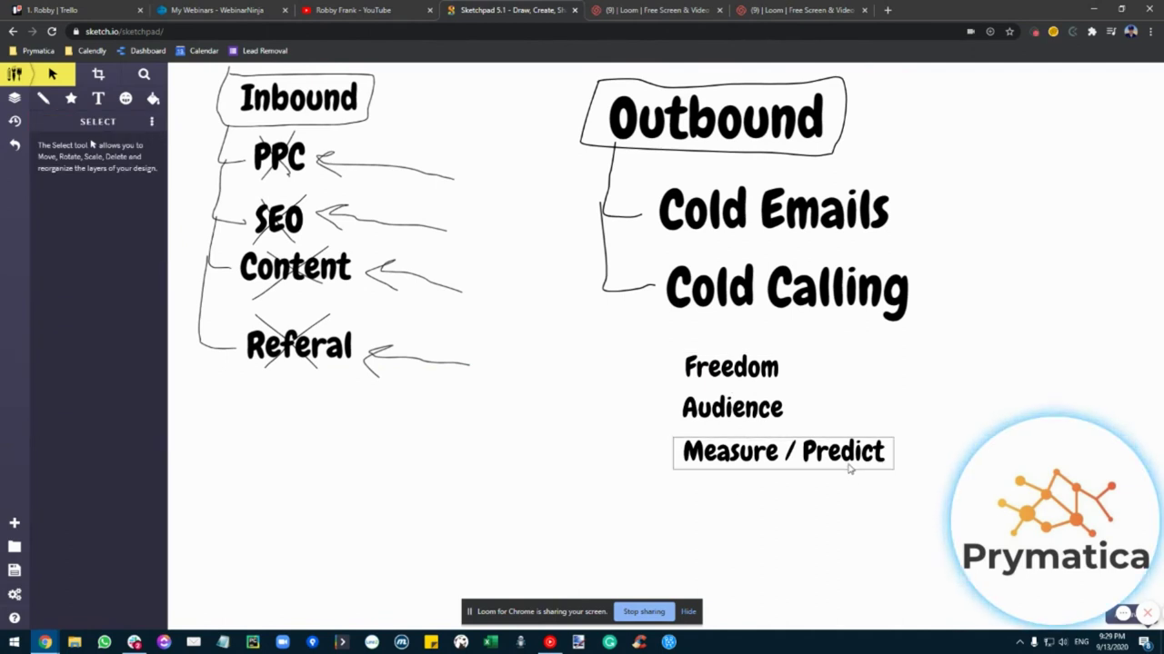
{"action": "left_click_drag", "start_coordinate": [326, 389], "coordinate": [428, 470]}
{"action": "left_click", "coordinate": [428, 470]}
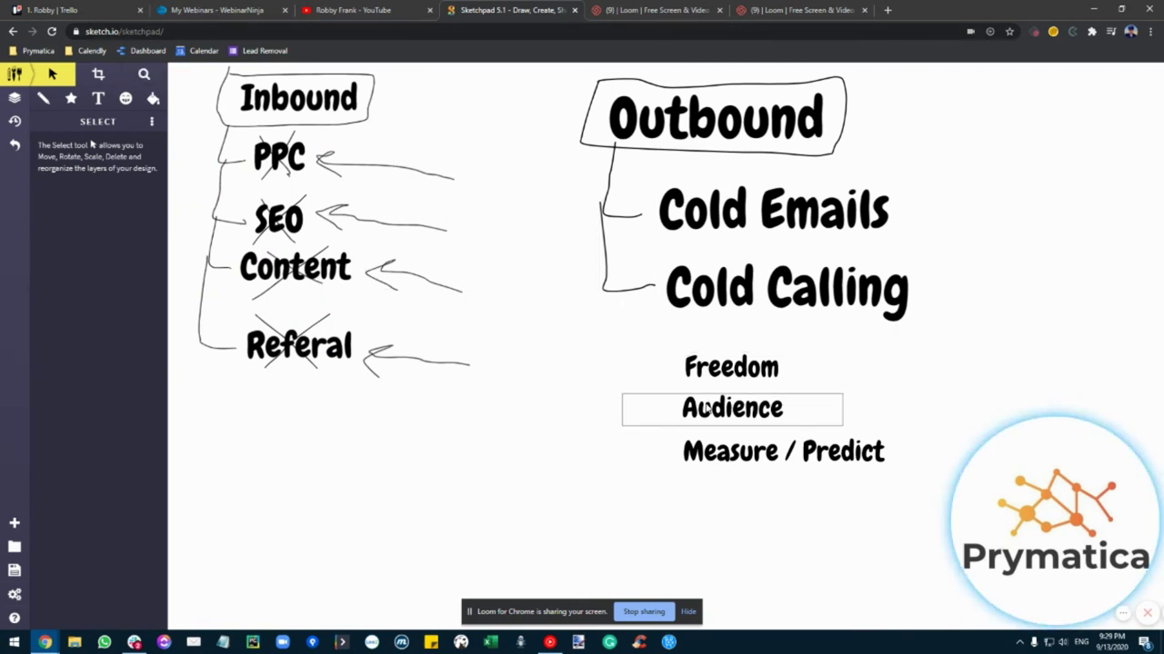
Duplicate the Measure / Predict label directly below itself and change the copy's text to "Automate".
{"action": "left_click", "coordinate": [750, 459]}
{"action": "left_click_drag", "start_coordinate": [750, 462], "coordinate": [752, 498]}
{"action": "double_click", "coordinate": [751, 496]}
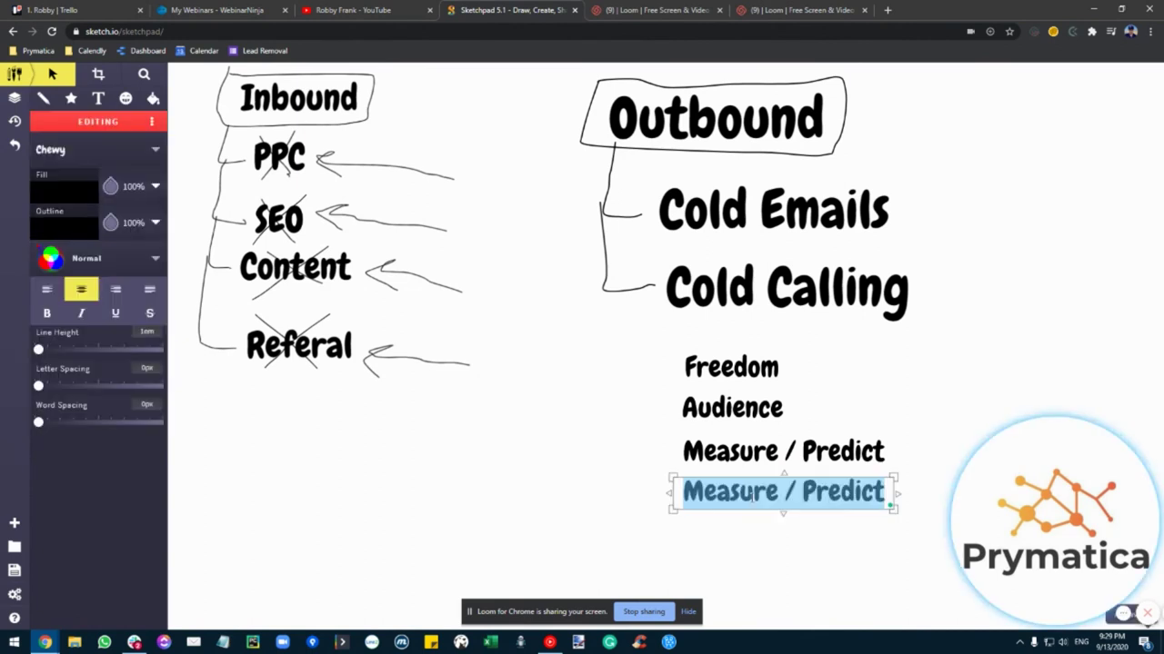
{"action": "type", "text": "Automate"}
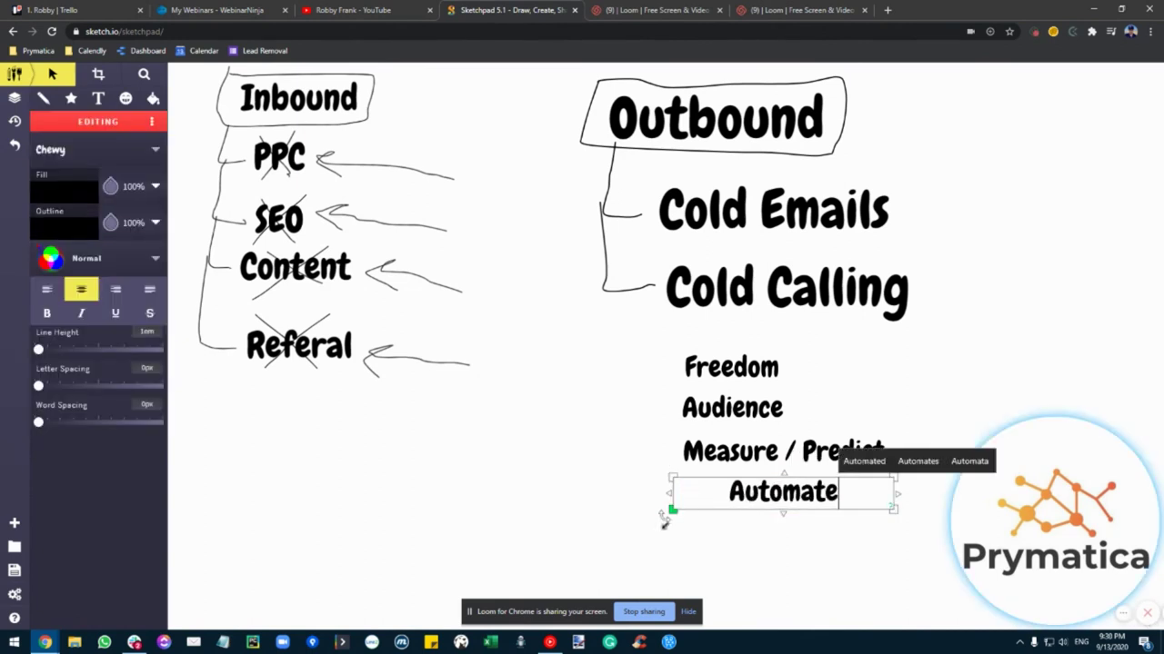
Enlarge the Automate label until its text is about as wide as Measure / Predict, and nudge it slightly up.
{"action": "mouse_move", "coordinate": [664, 524]}
{"action": "left_mouse_down"}
{"action": "mouse_move", "coordinate": [624, 546]}
{"action": "mouse_move", "coordinate": [660, 553]}
{"action": "mouse_move", "coordinate": [683, 543]}
{"action": "mouse_move", "coordinate": [670, 545]}
{"action": "left_mouse_up"}
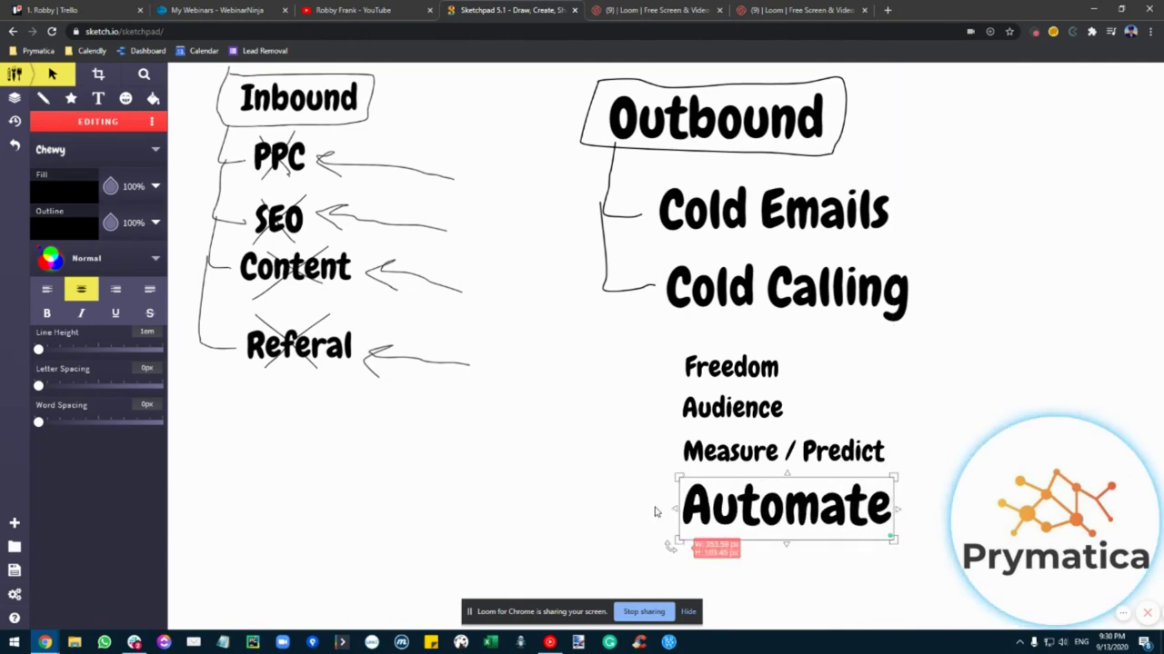
{"action": "left_click", "coordinate": [670, 478]}
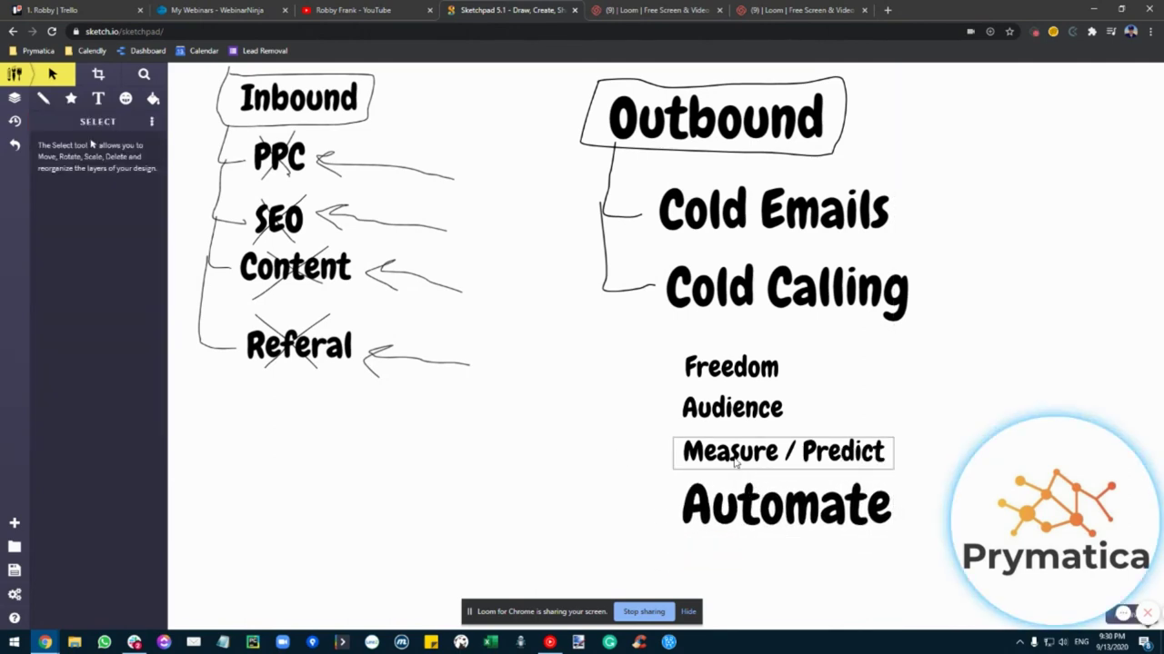
{"action": "mouse_move", "coordinate": [808, 514]}
{"action": "left_mouse_down"}
{"action": "mouse_move", "coordinate": [784, 503]}
{"action": "mouse_move", "coordinate": [807, 502]}
{"action": "left_mouse_up"}
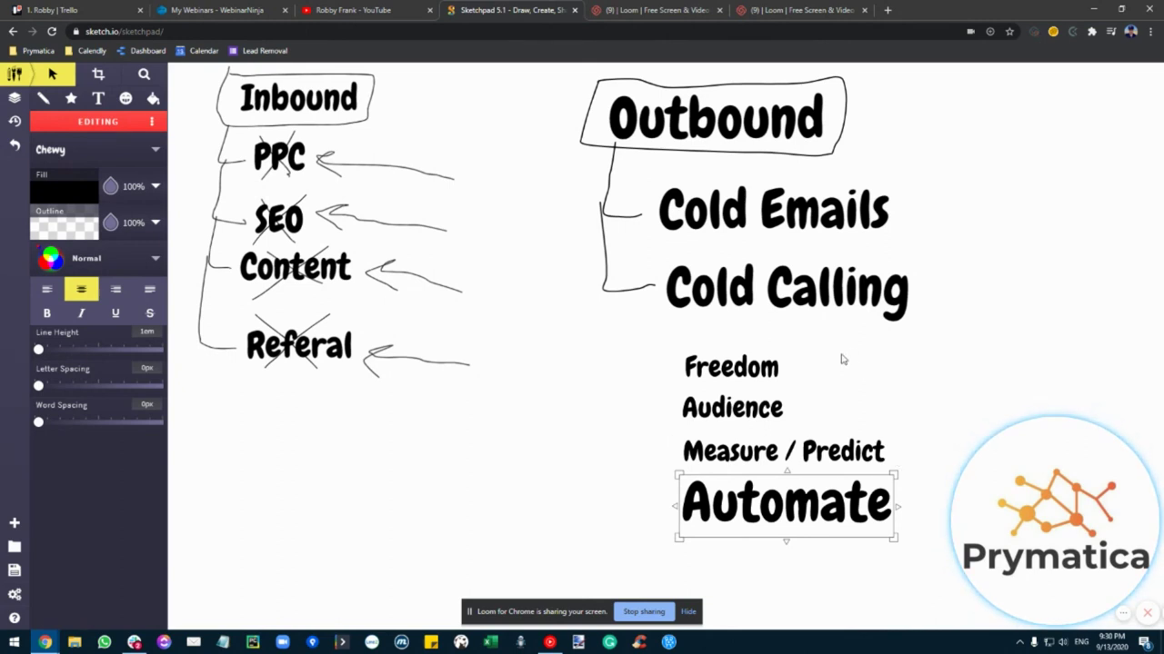
{"action": "left_click", "coordinate": [878, 357]}
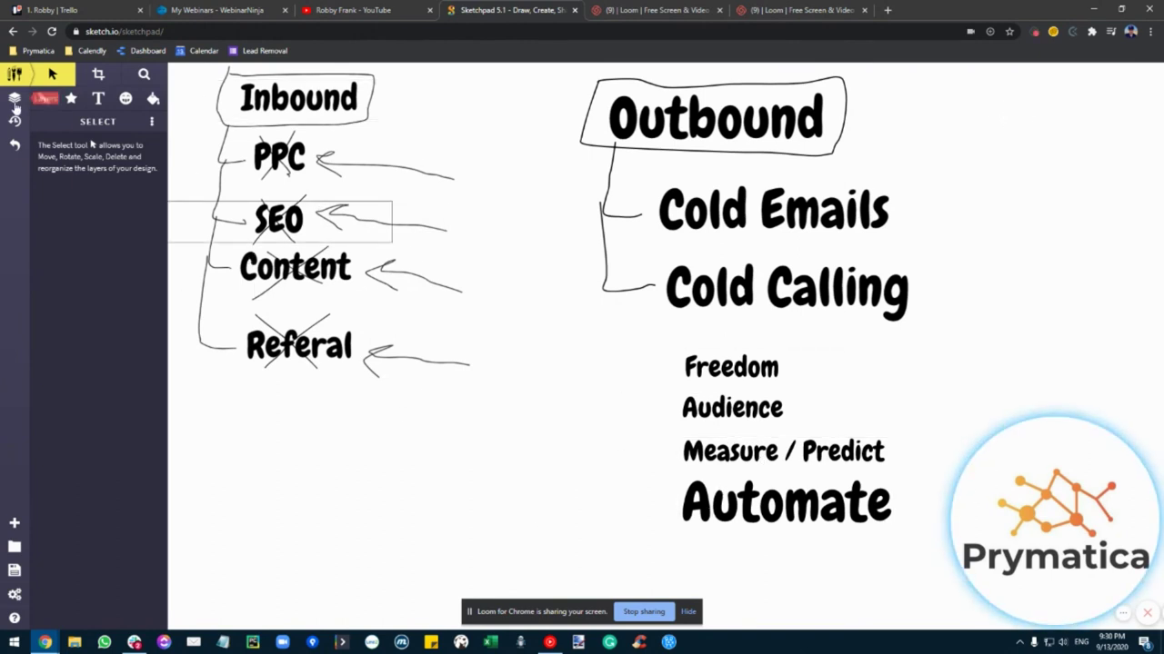
Draw a long downward Pencil arrow in the gap between the Inbound and Outbound groups.
{"action": "left_click", "coordinate": [42, 100]}
{"action": "left_click_drag", "start_coordinate": [536, 257], "coordinate": [489, 532]}
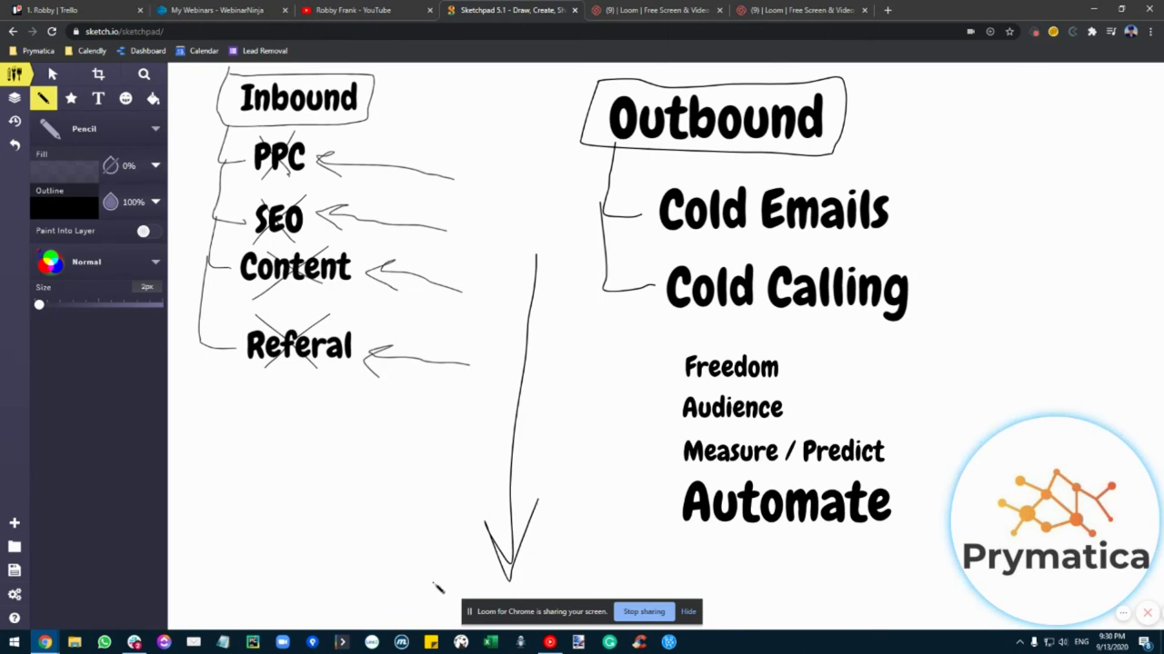
{"action": "left_click", "coordinate": [52, 75]}
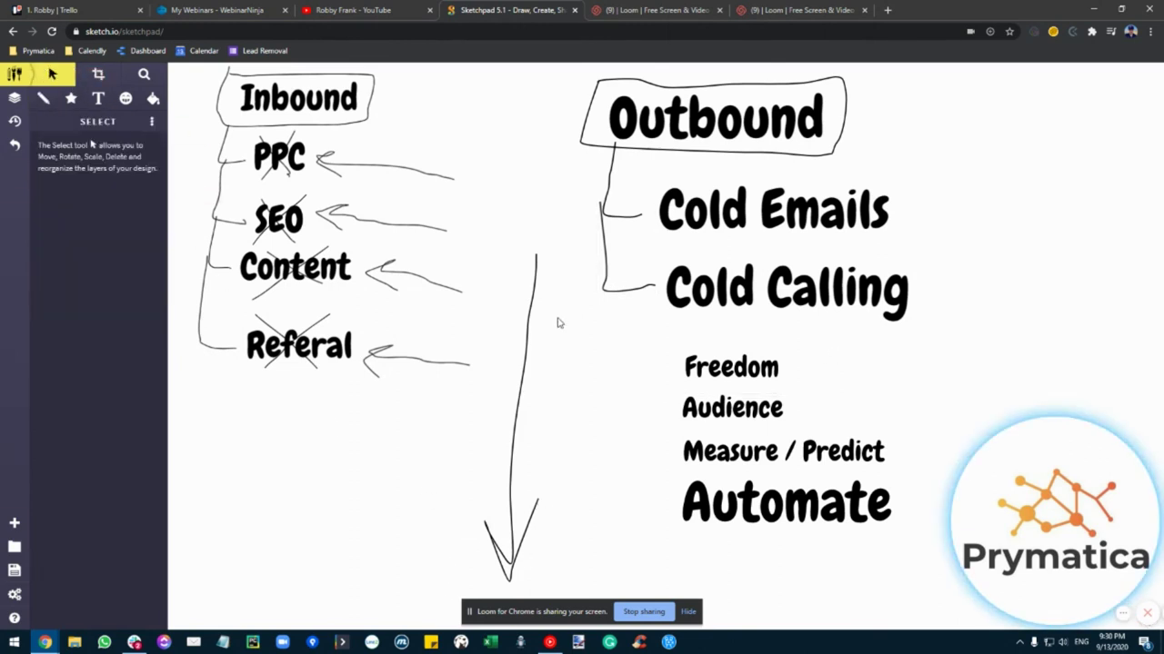